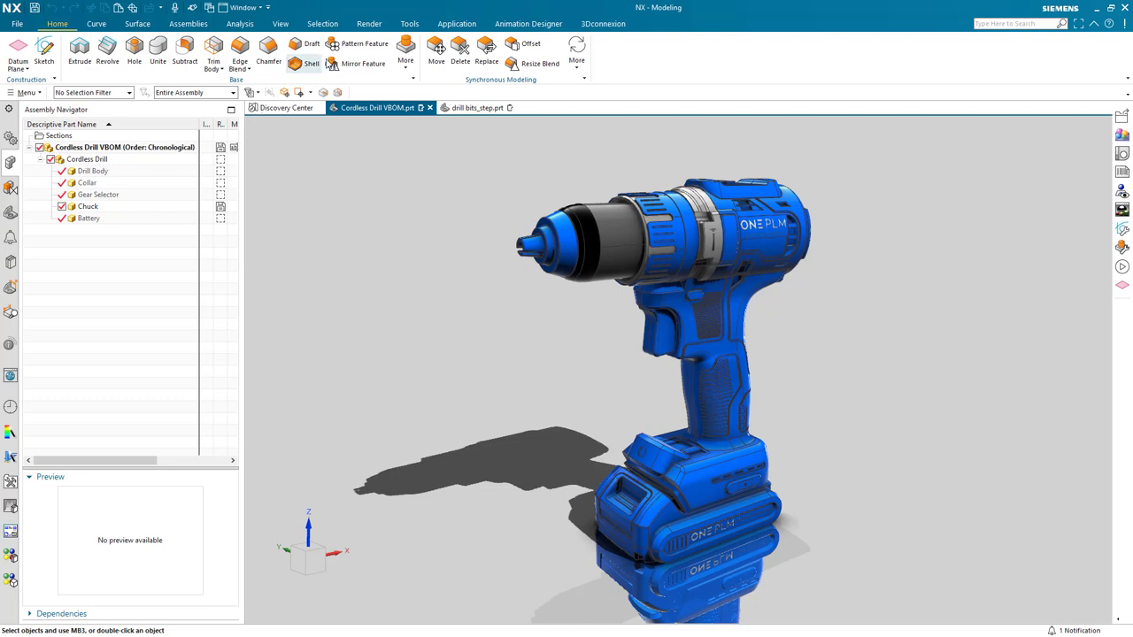
Open the Render tools, System Scenes and the System Studio Materials library
left_click(367, 26)
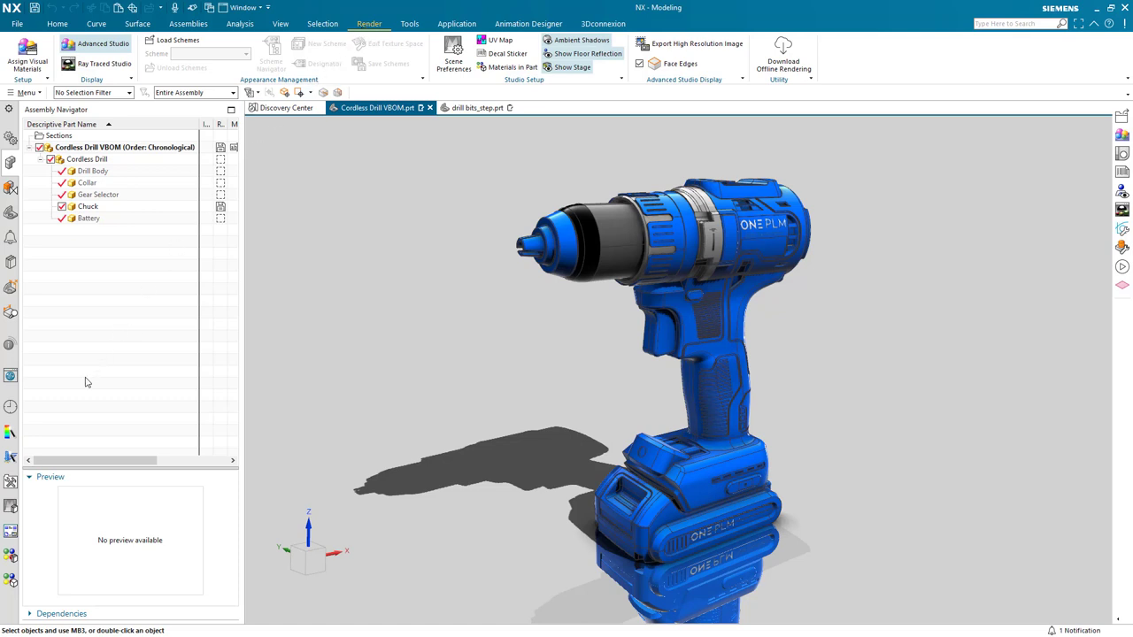
left_click(11, 505)
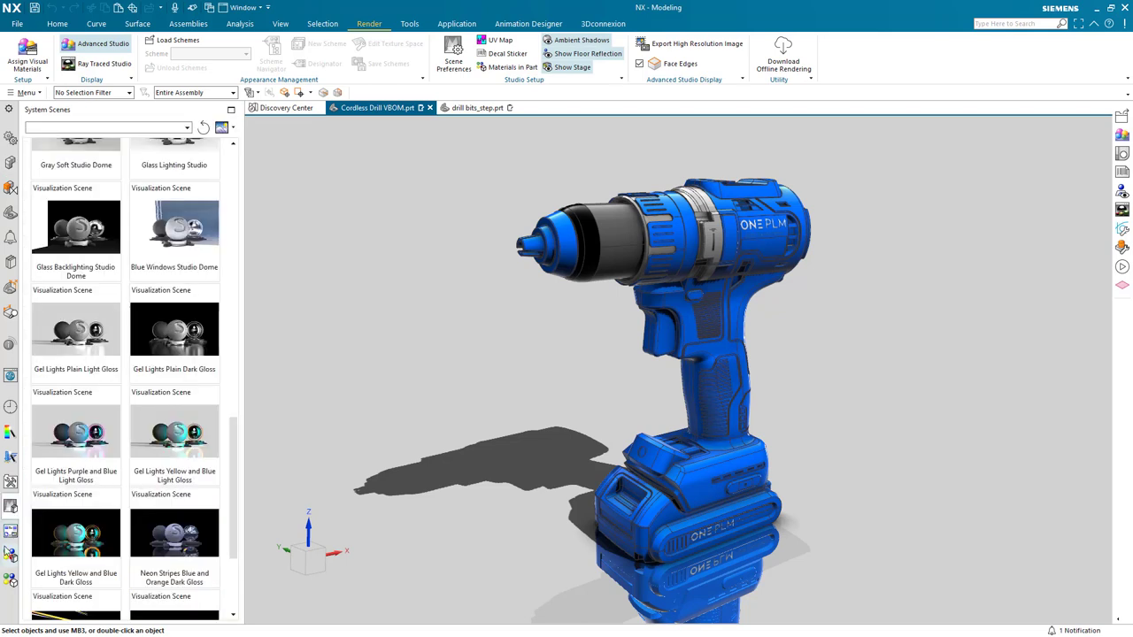
left_click(11, 555)
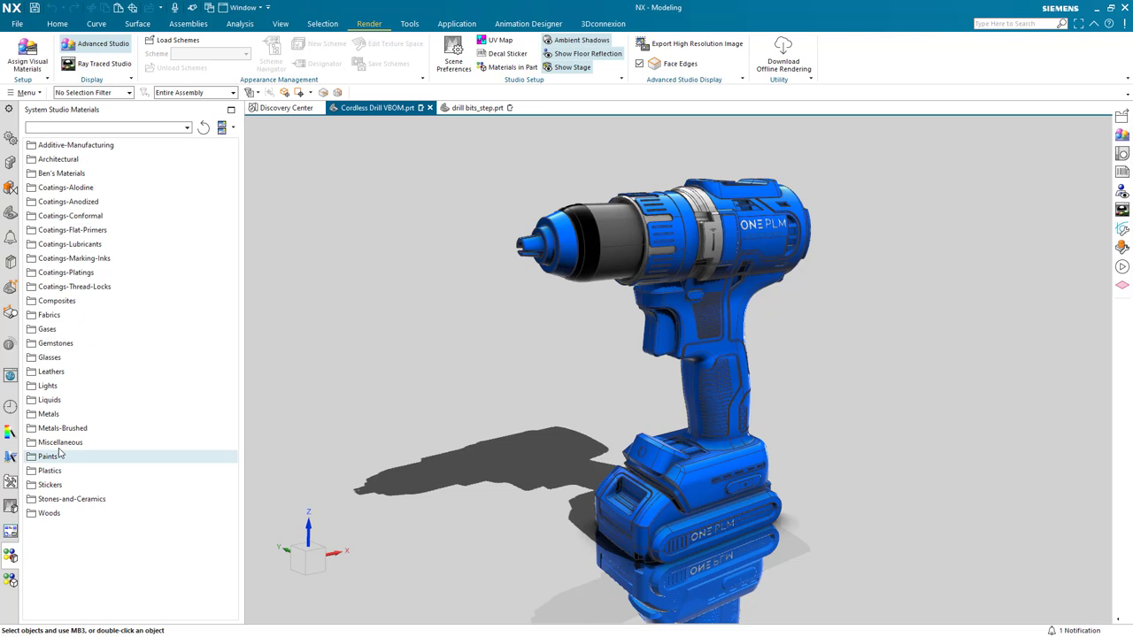
Browse the Gemstones, Lights, Metals and Metals-Brushed material categories, collapsing each afterwards
left_click(76, 349)
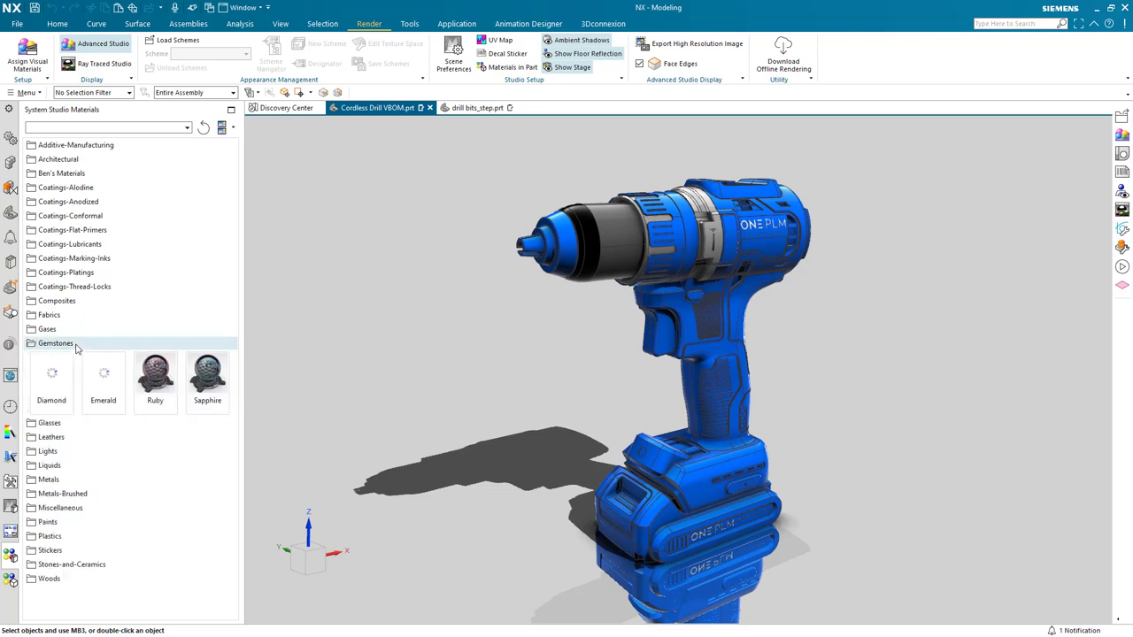
left_click(76, 349)
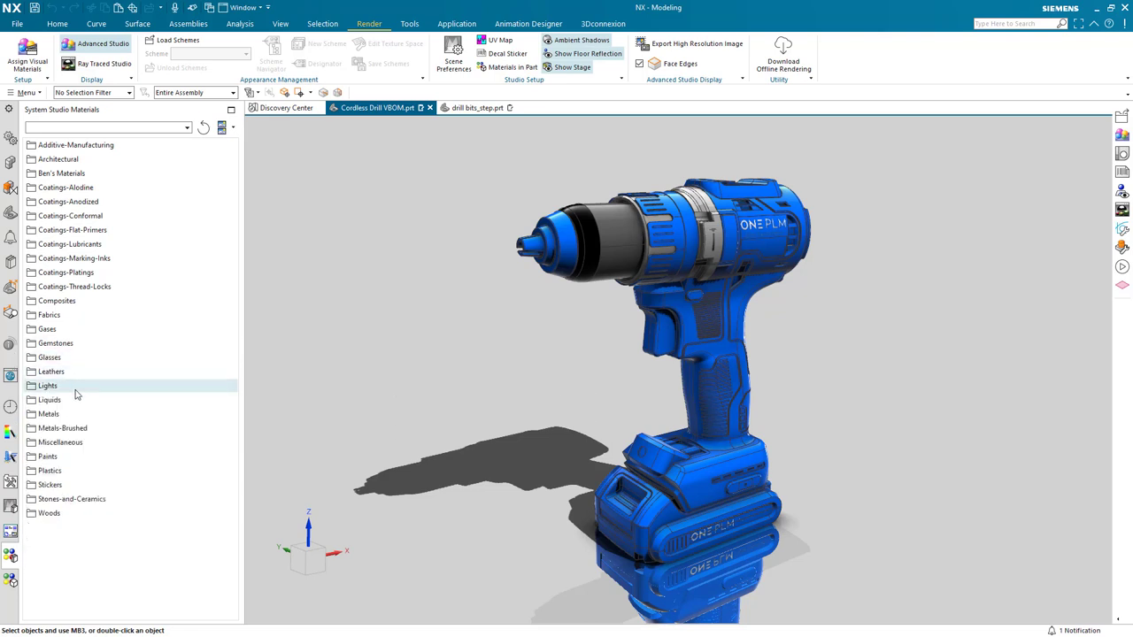
left_click(76, 392)
left_click(76, 392)
left_click(76, 415)
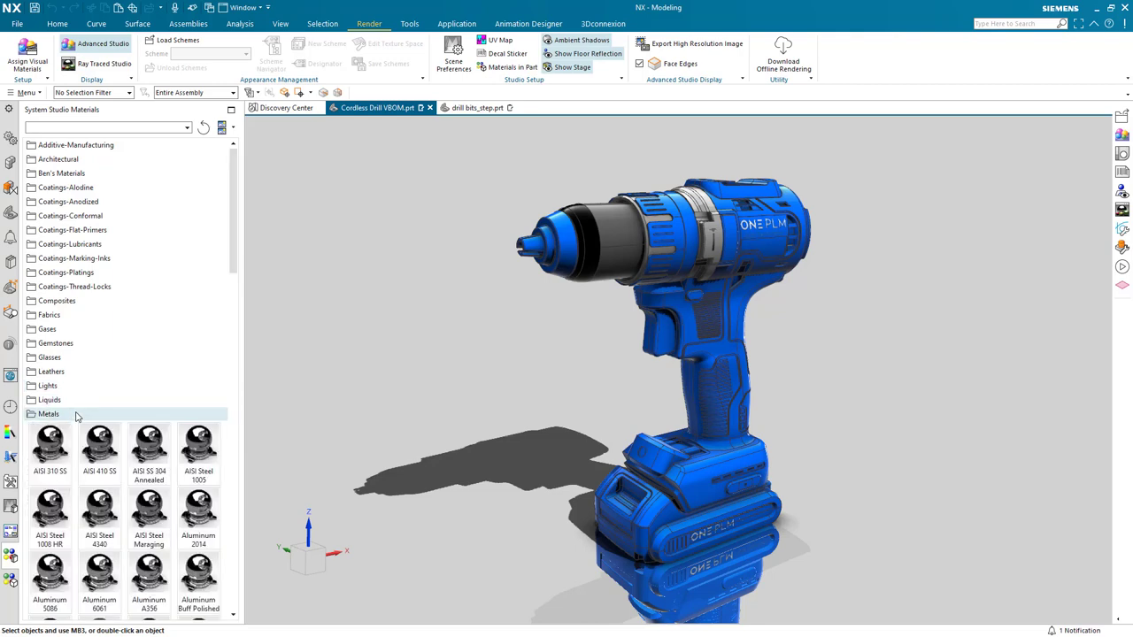
left_click(76, 415)
left_click(77, 429)
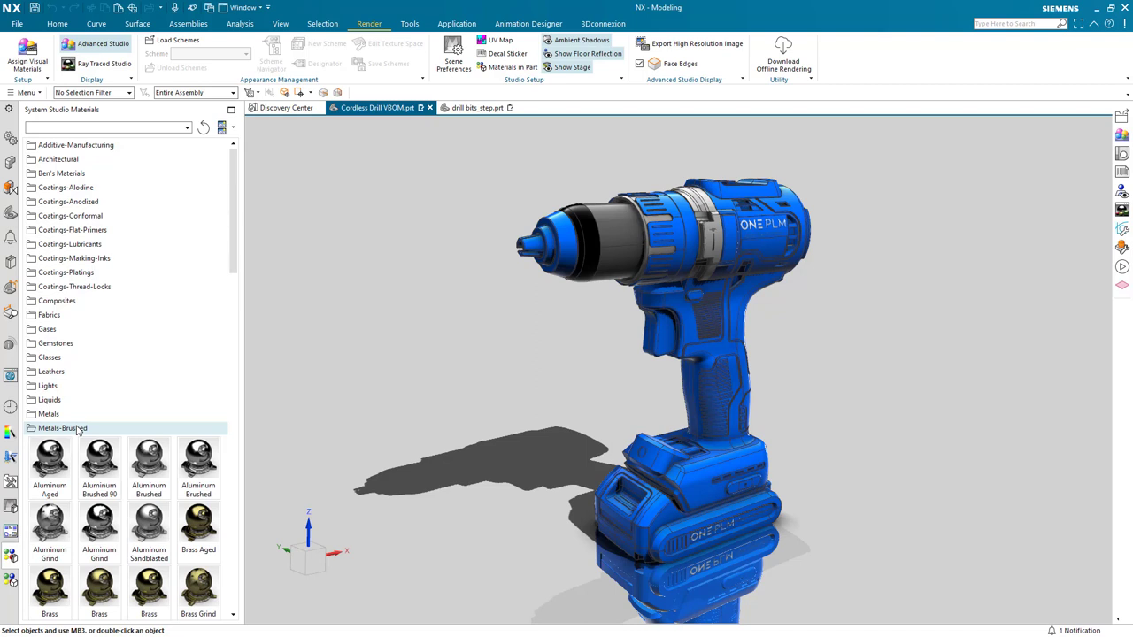
left_click(78, 429)
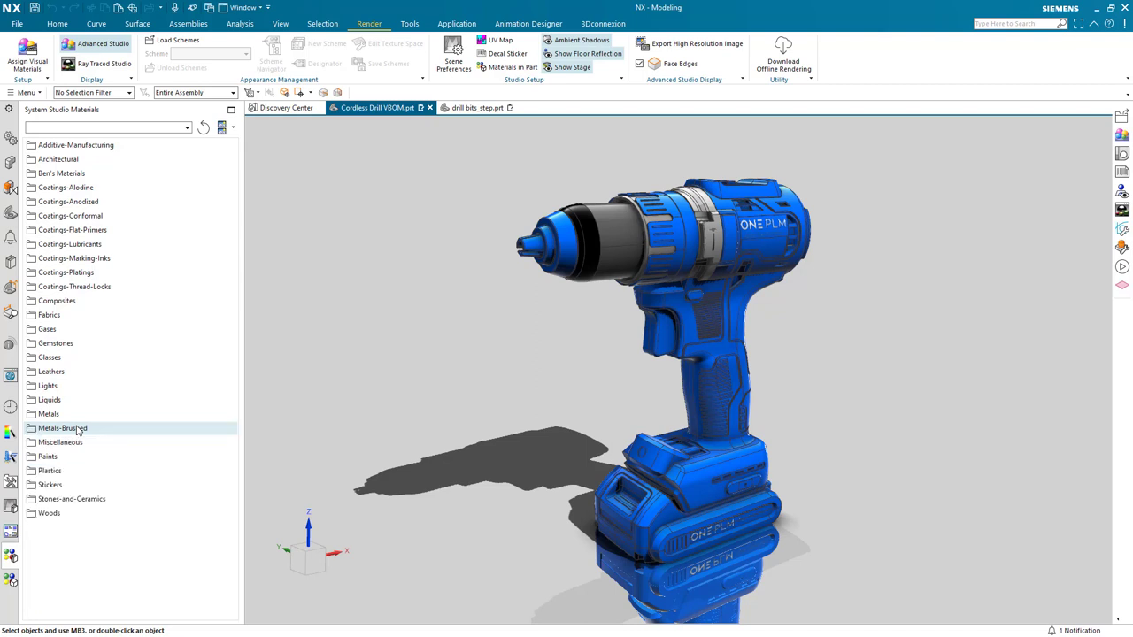
Load the appearance schemes so Blue & Black colours the drill
left_click(164, 46)
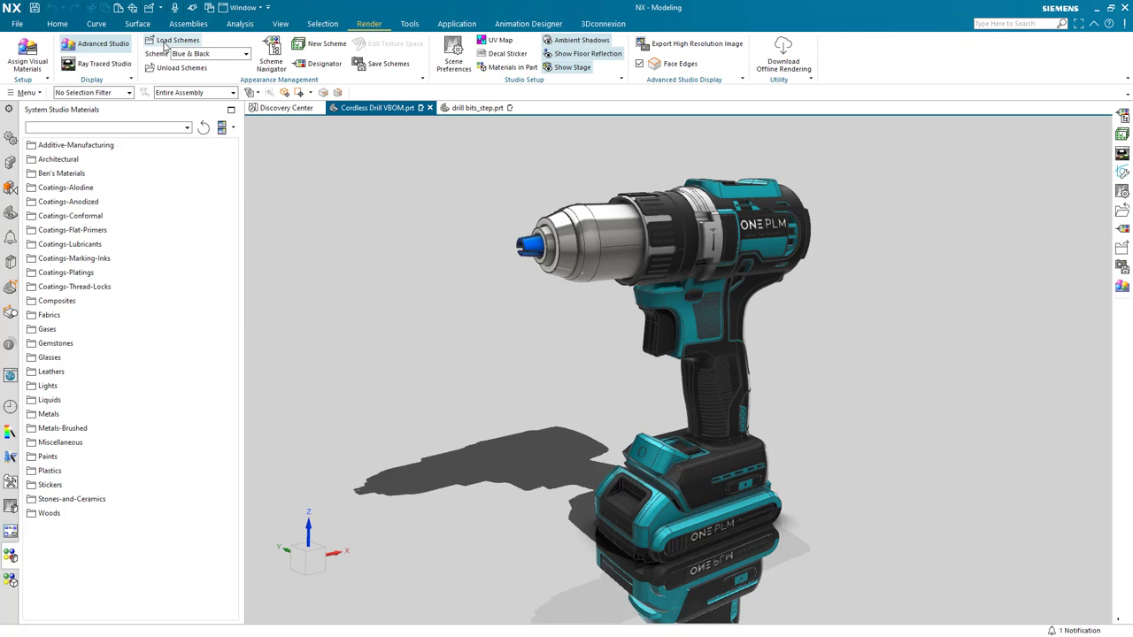
left_click(191, 55)
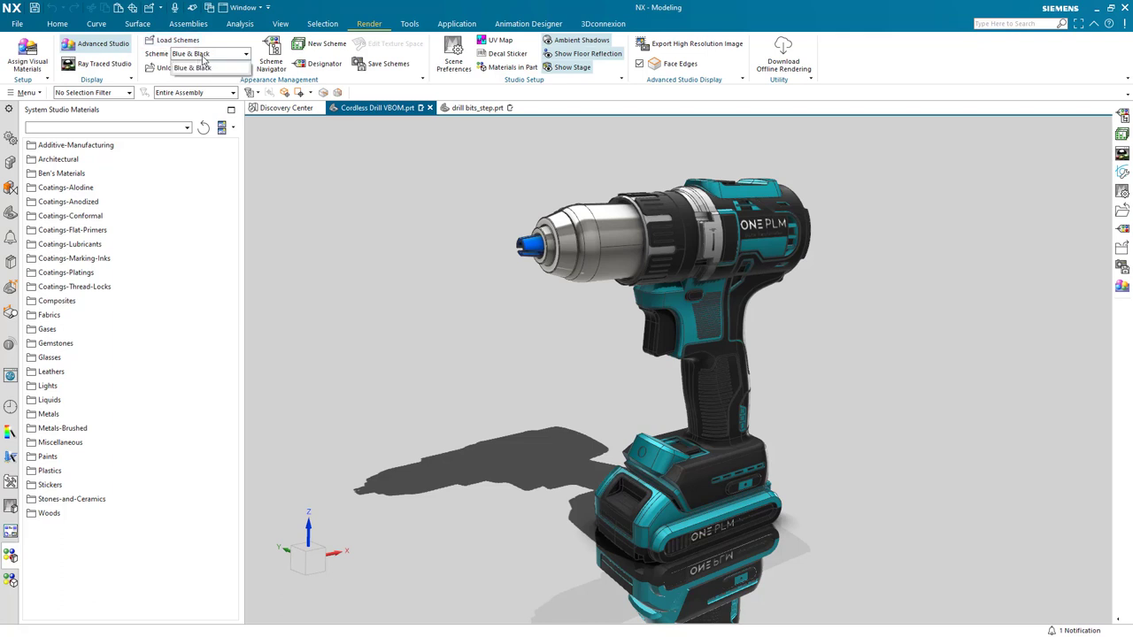
left_click(204, 59)
Show the Appearance Scheme Navigator as an undocked tab beside the assembly list
left_click(267, 59)
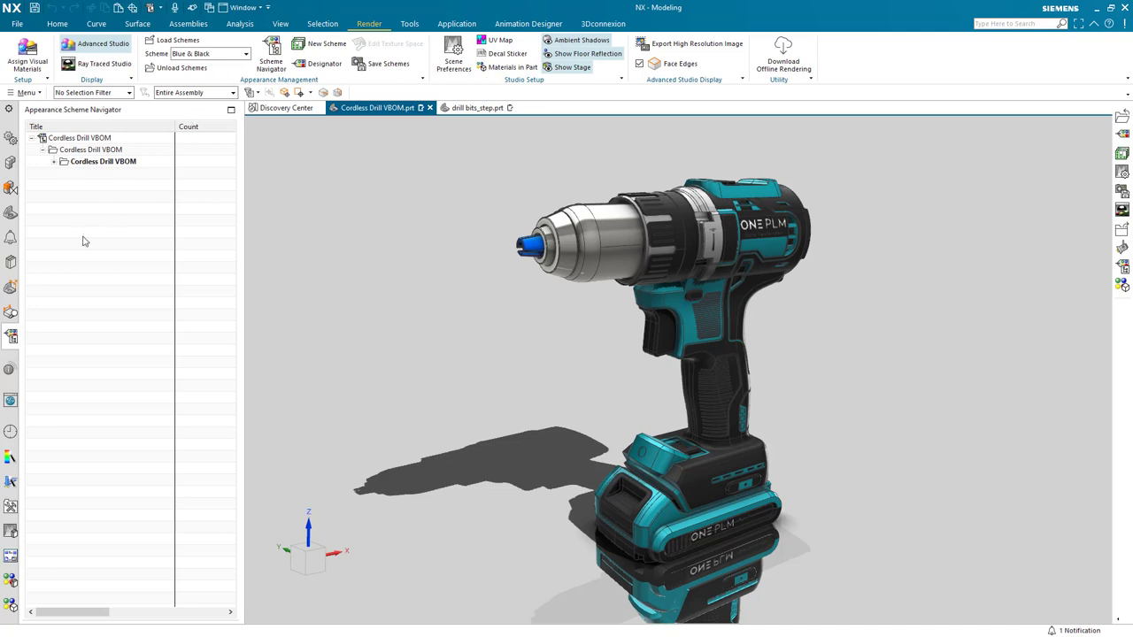
right_click(14, 336)
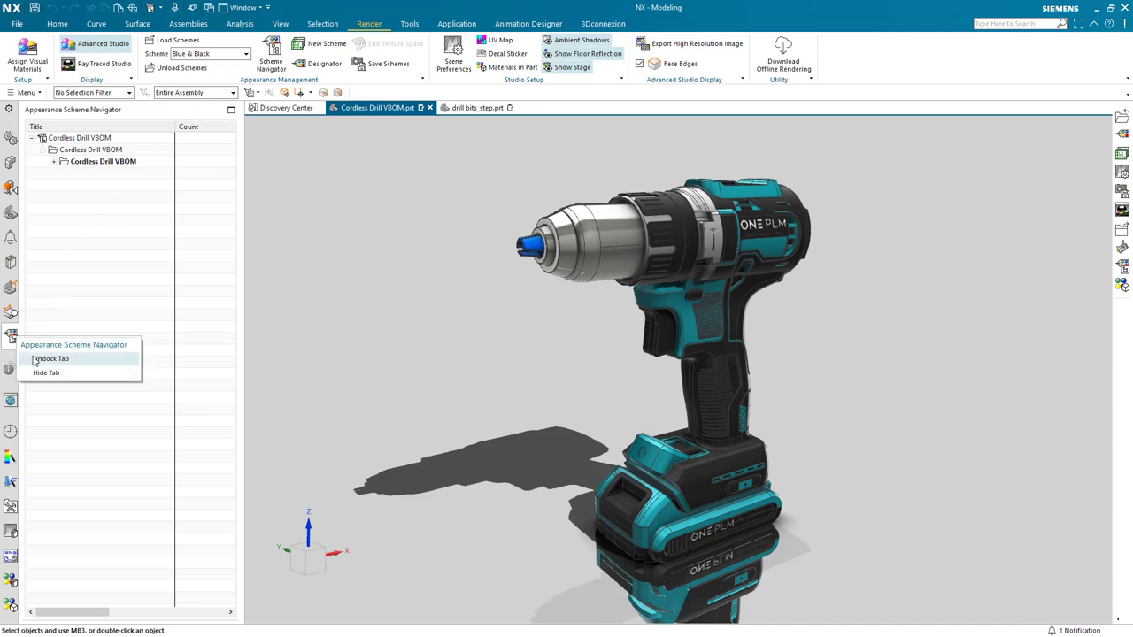
left_click(33, 358)
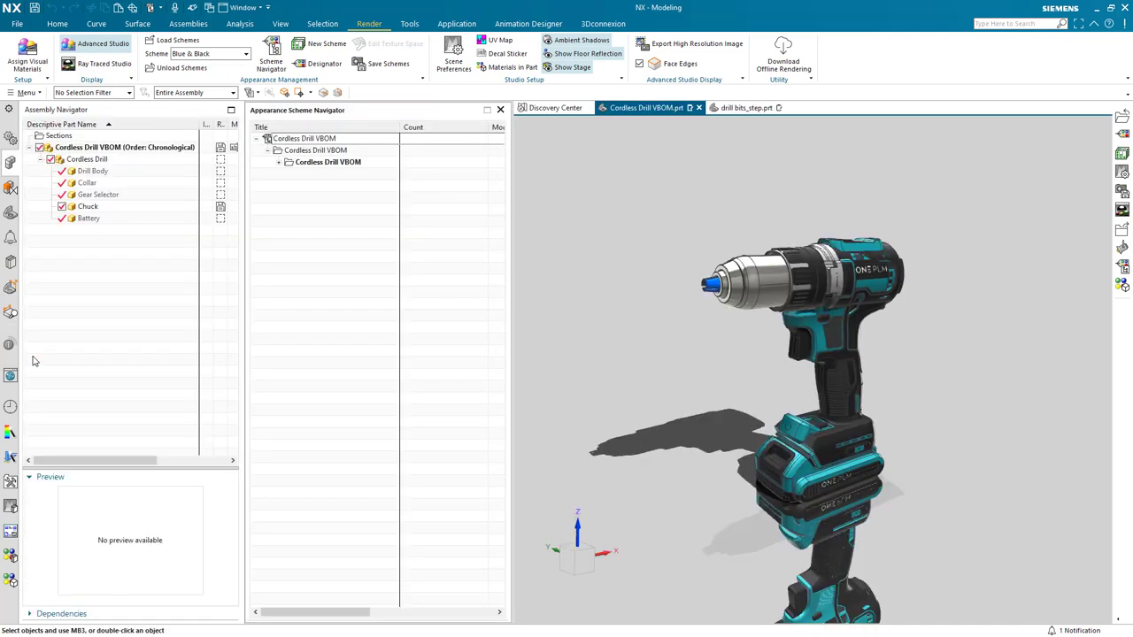
Preview the Primary Colour, Secondary Colour, chuck and Gear Selector groups, then start Ray Traced Studio
left_click(280, 164)
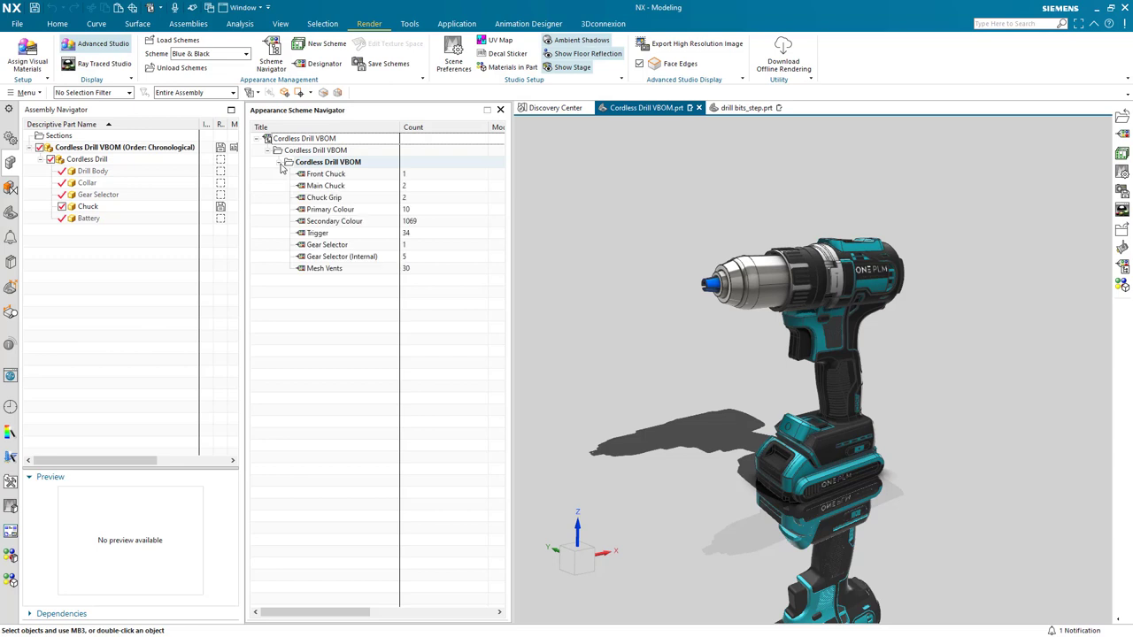
left_click(335, 211)
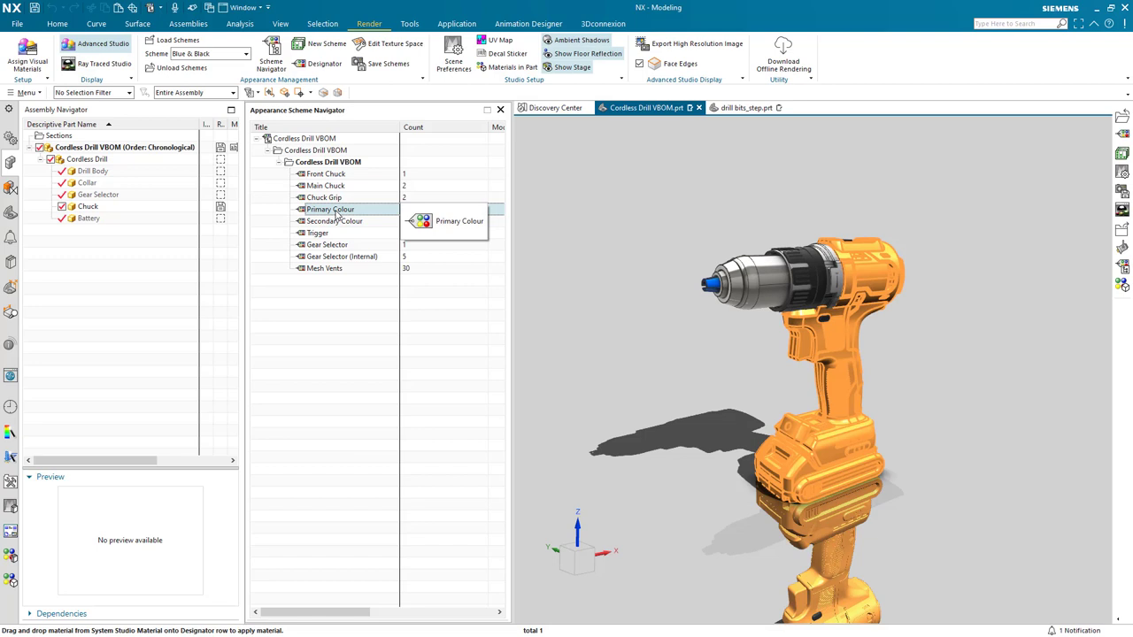
left_click(335, 220)
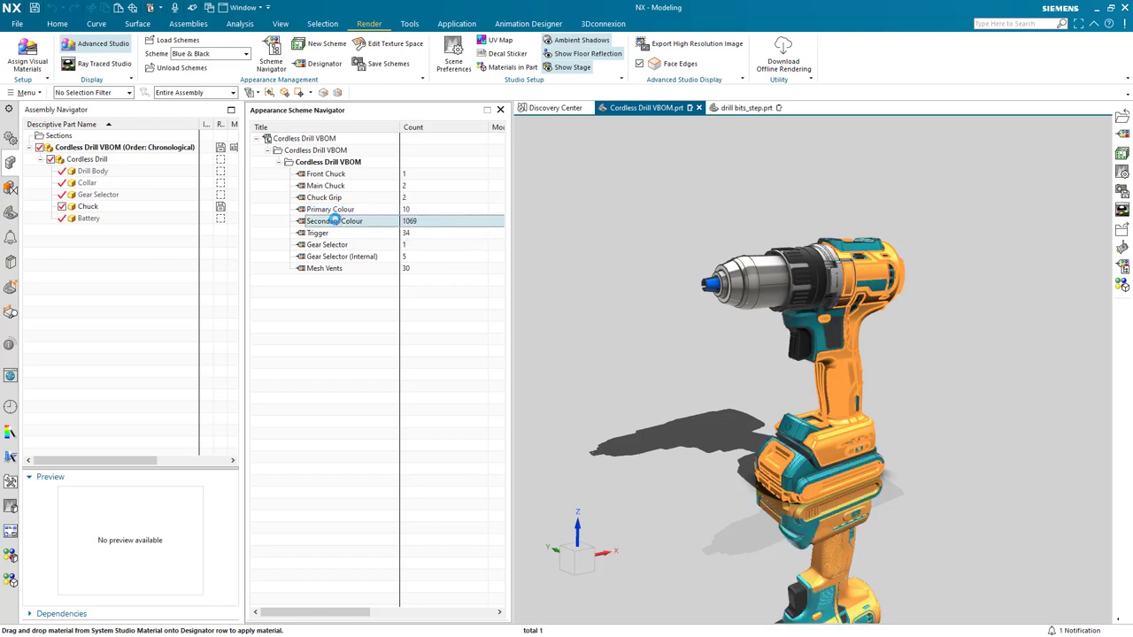
left_click(341, 175)
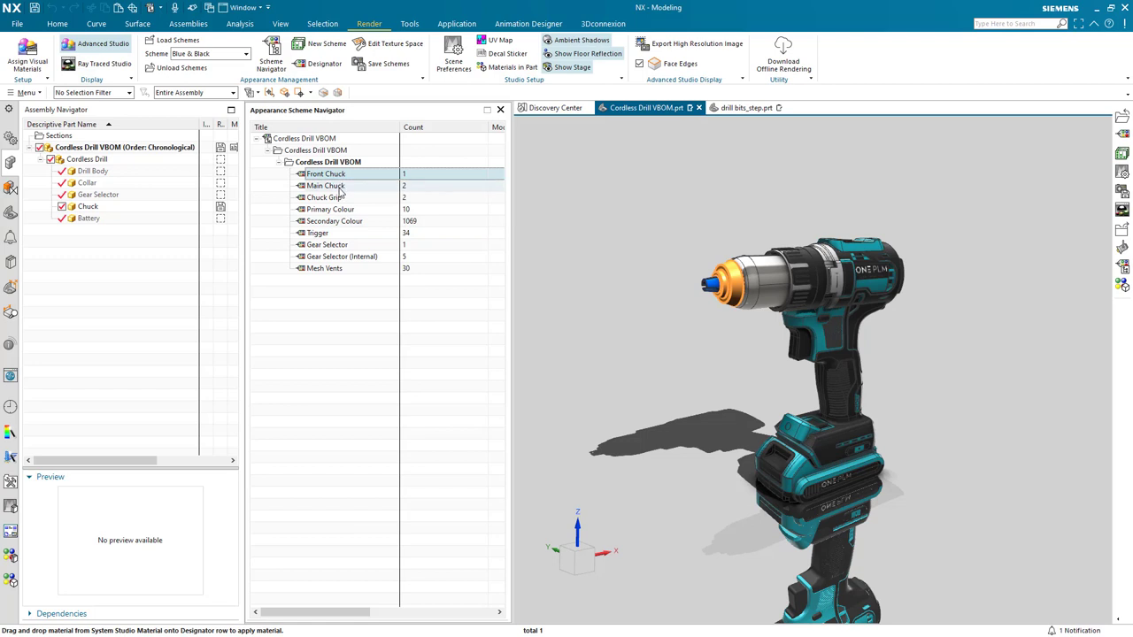
left_click(341, 187)
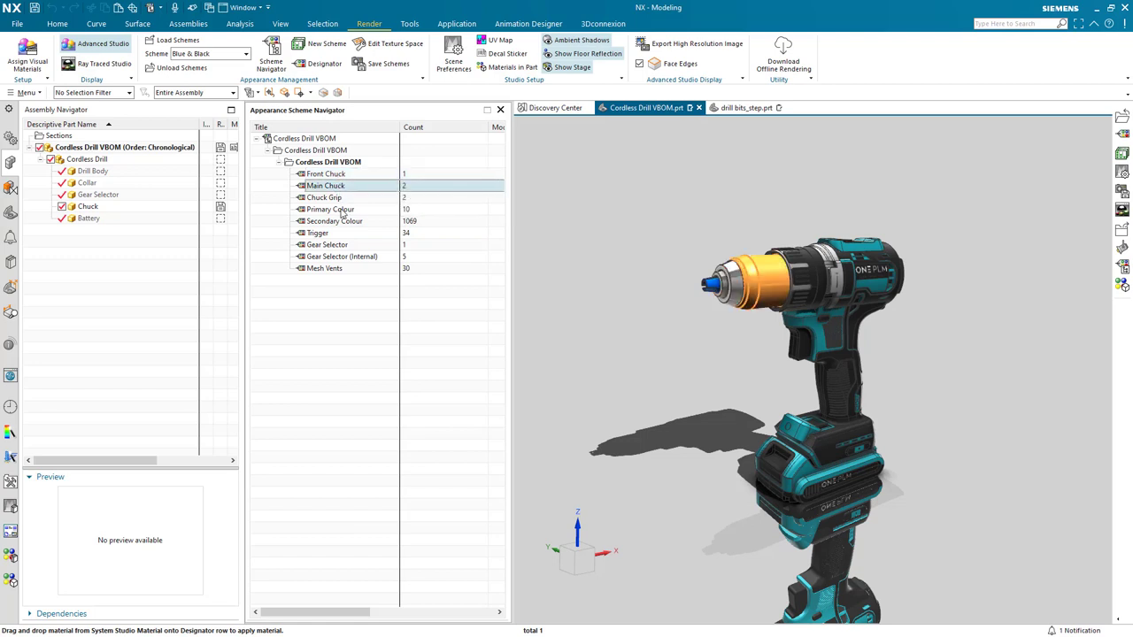
left_click(341, 258)
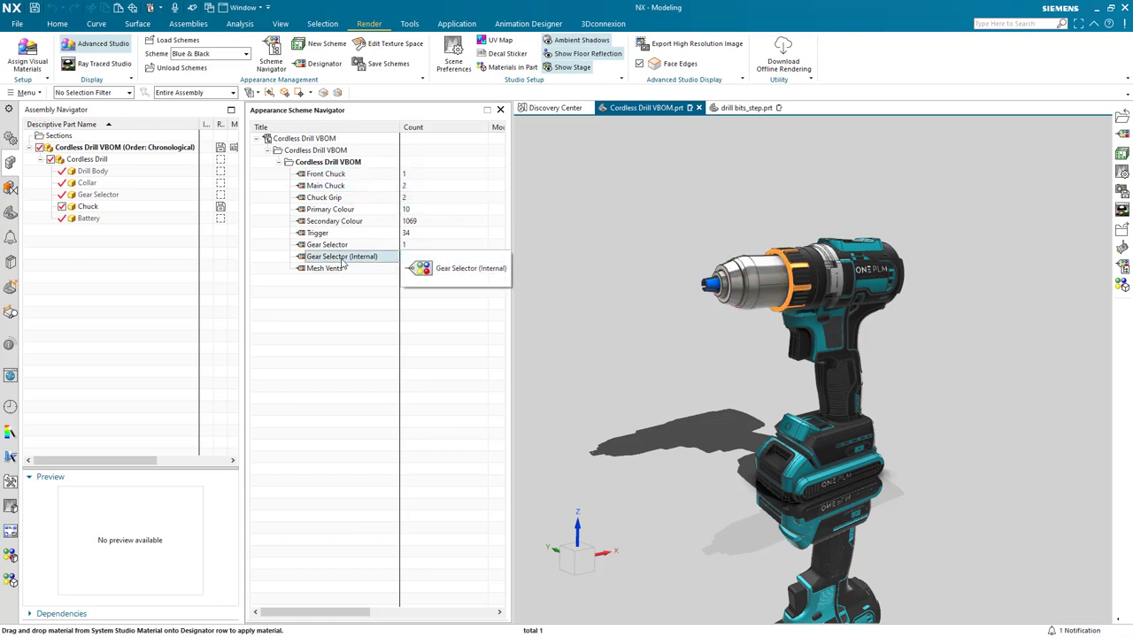
left_click(344, 303)
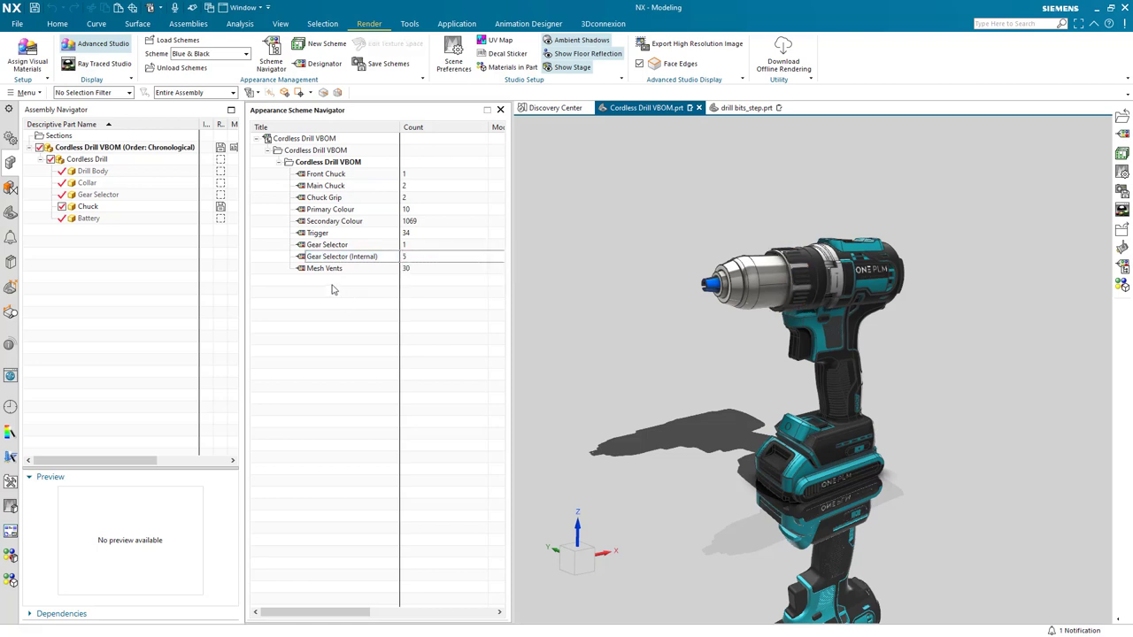
left_click(104, 63)
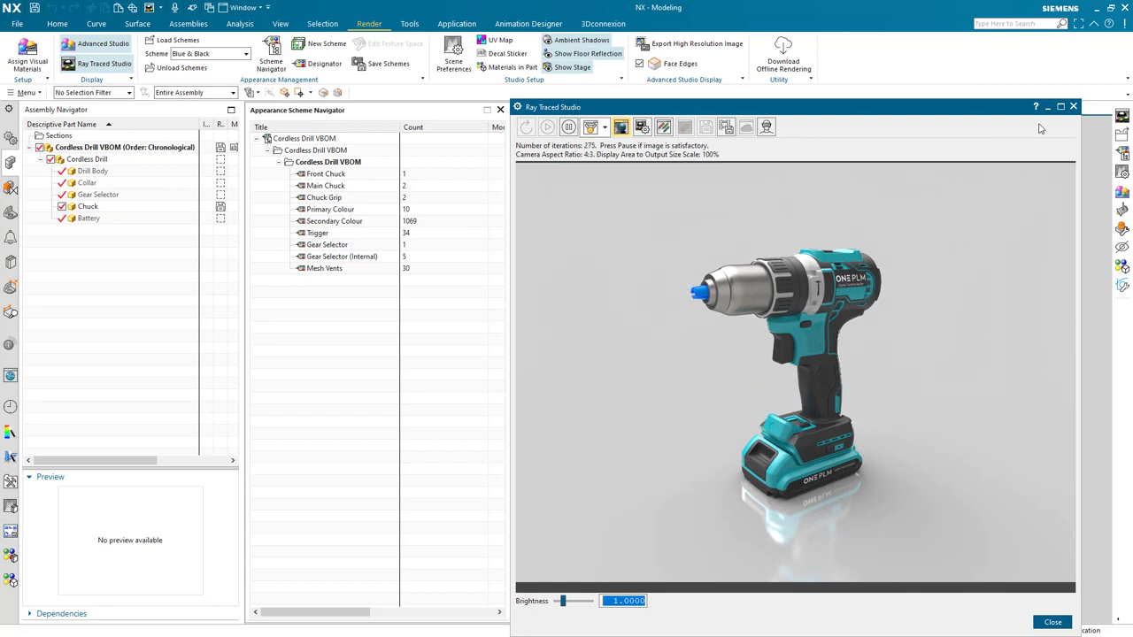
Close Ray Traced Studio once the teal-and-black drill has rendered
left_click(1073, 108)
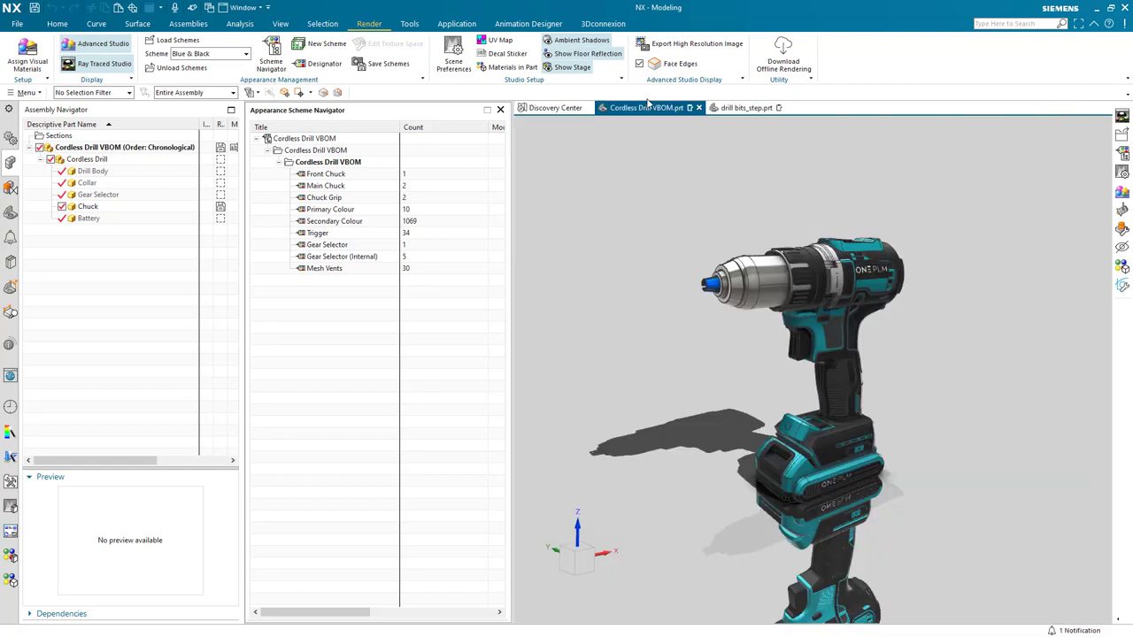
Create a 'Jaws' designator from the three chuck jaw solid bodies
left_click(320, 64)
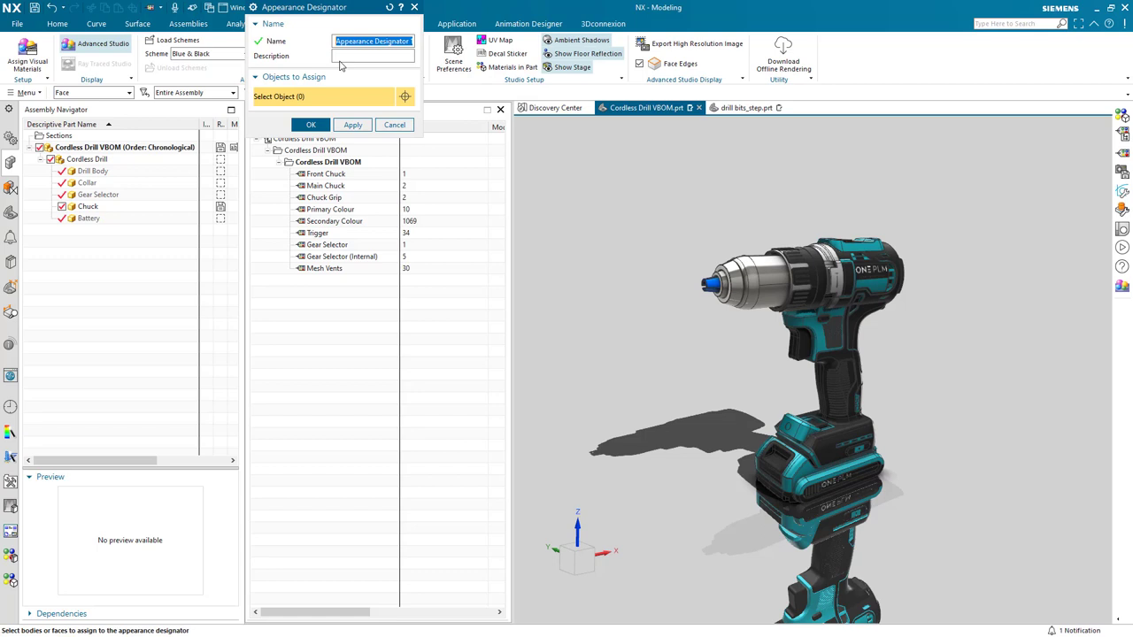
key("BackSpace")
type("Jaws")
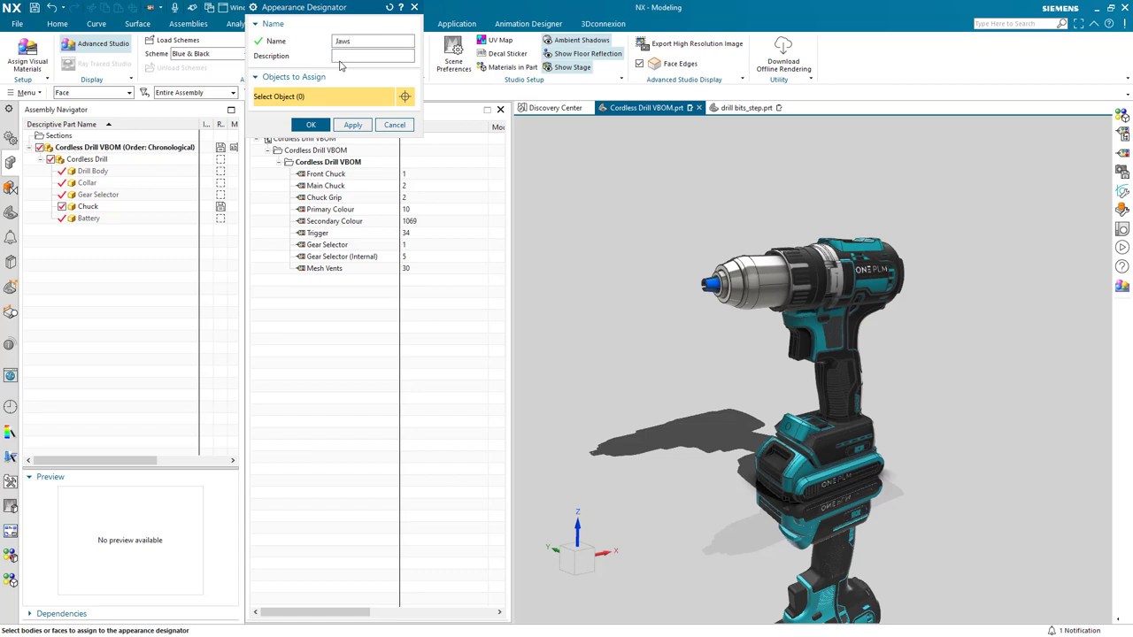
key("Return")
left_click(129, 92)
left_click(105, 158)
scroll(707, 283, "down", 3)
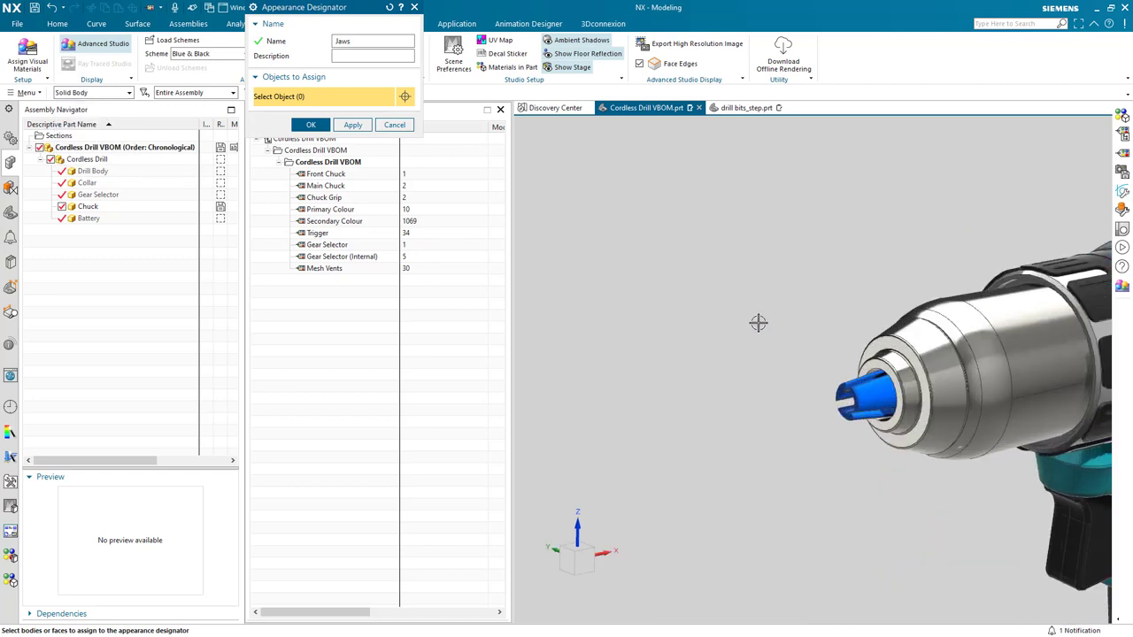
left_click(857, 382)
left_click(845, 390)
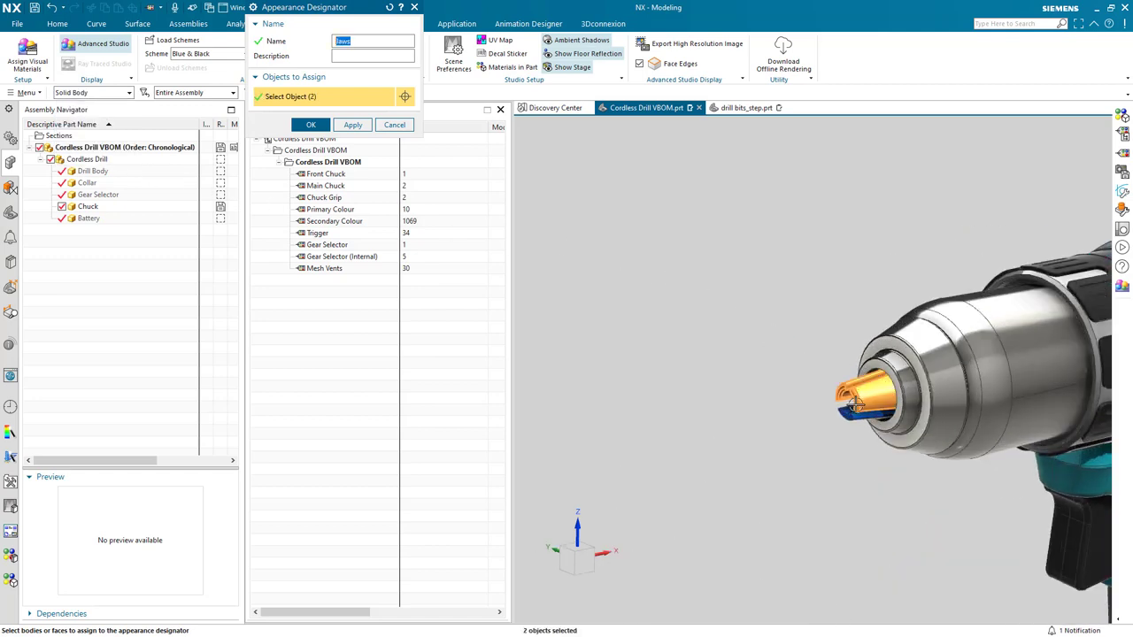
left_click(861, 412)
left_click(323, 125)
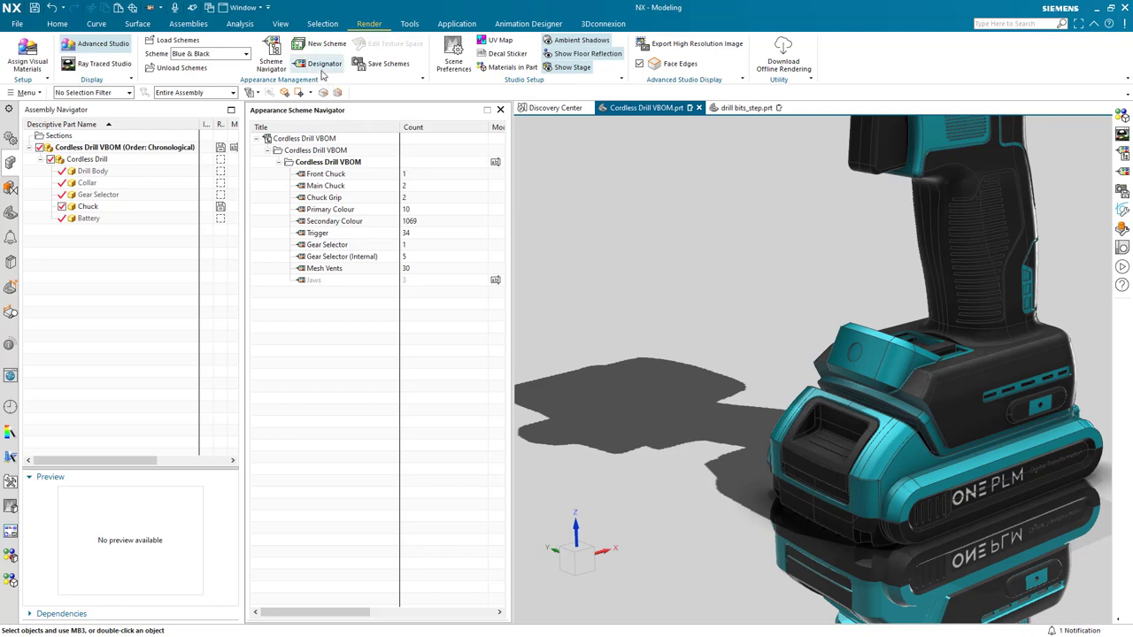
Create an 'LED' designator from the round LED face on the battery, using the Face filter
left_click(322, 70)
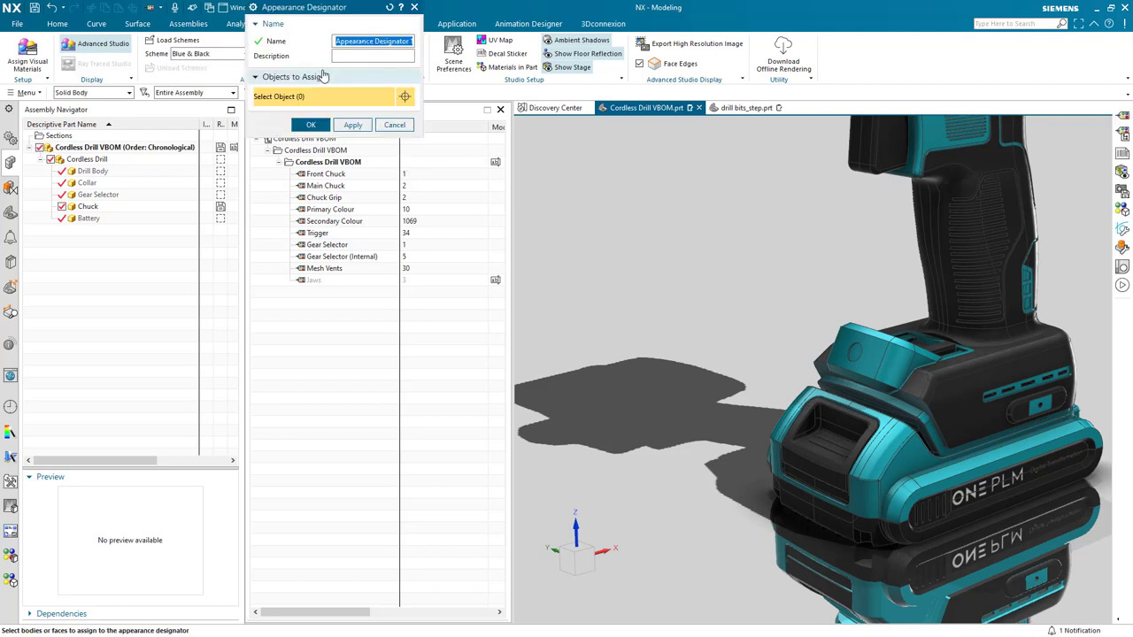
type("LED")
key("ctrl+a")
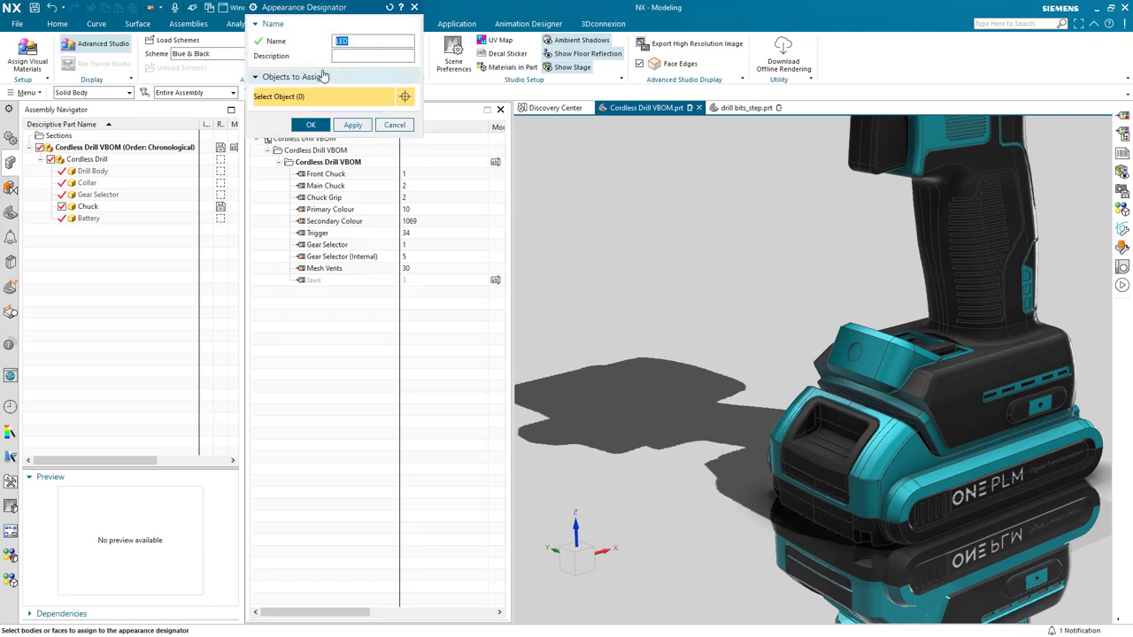
left_click(130, 94)
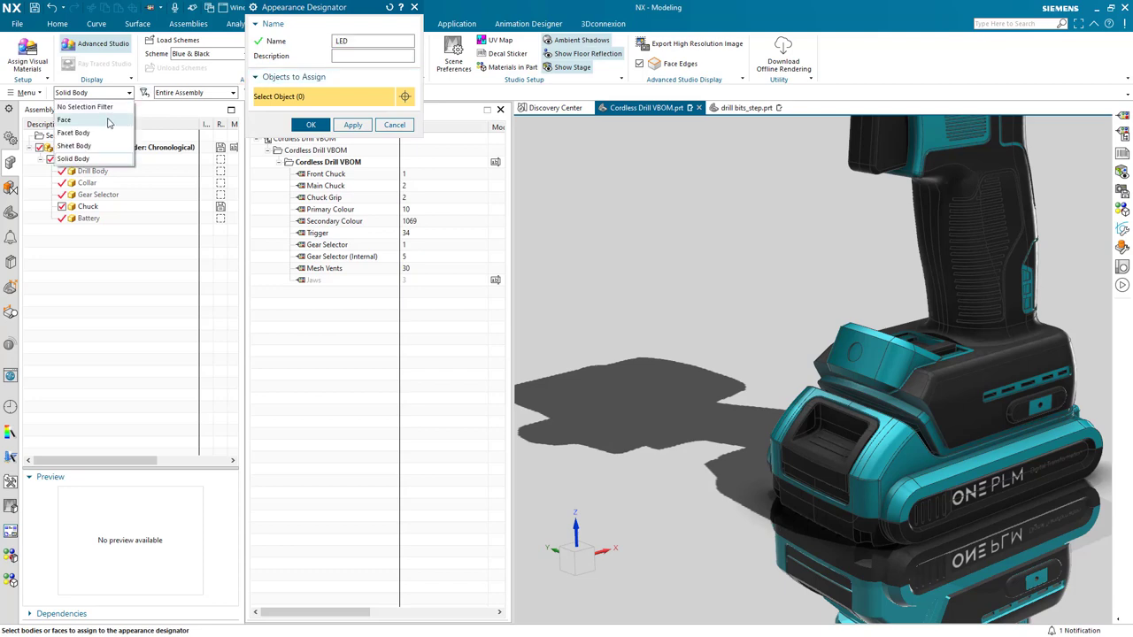
left_click(109, 122)
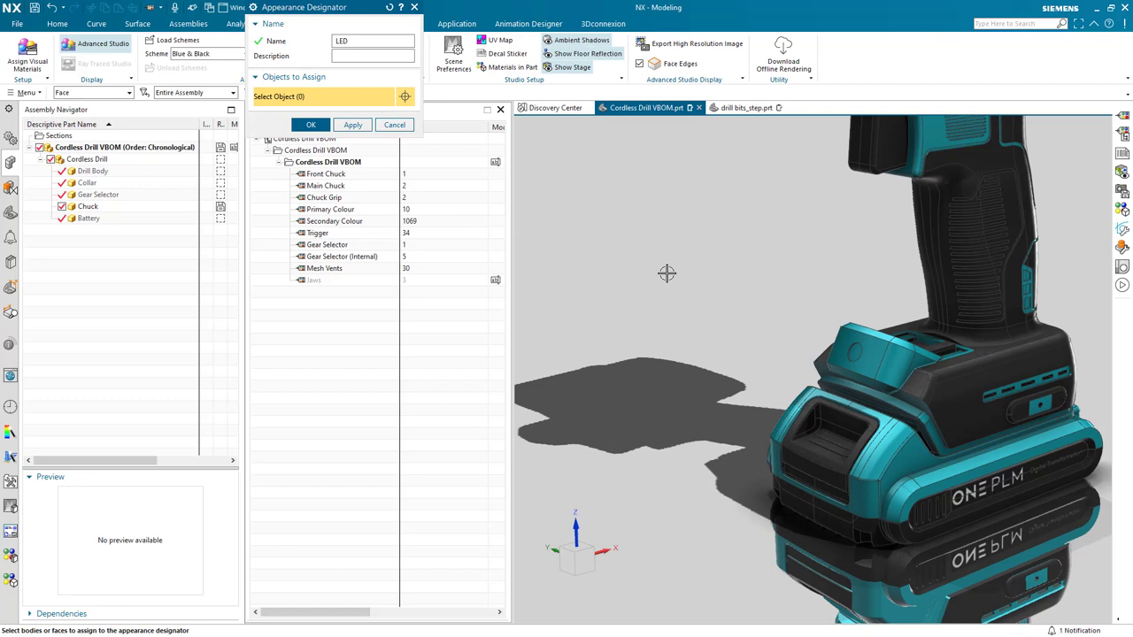
scroll(827, 336, "up", 10)
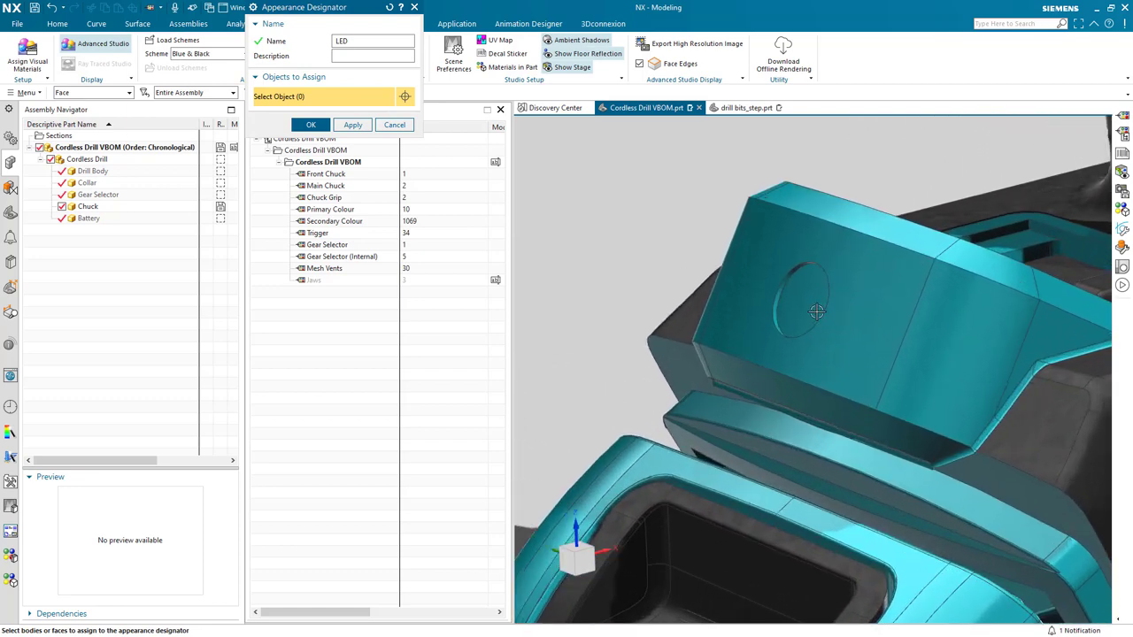
left_click(779, 263)
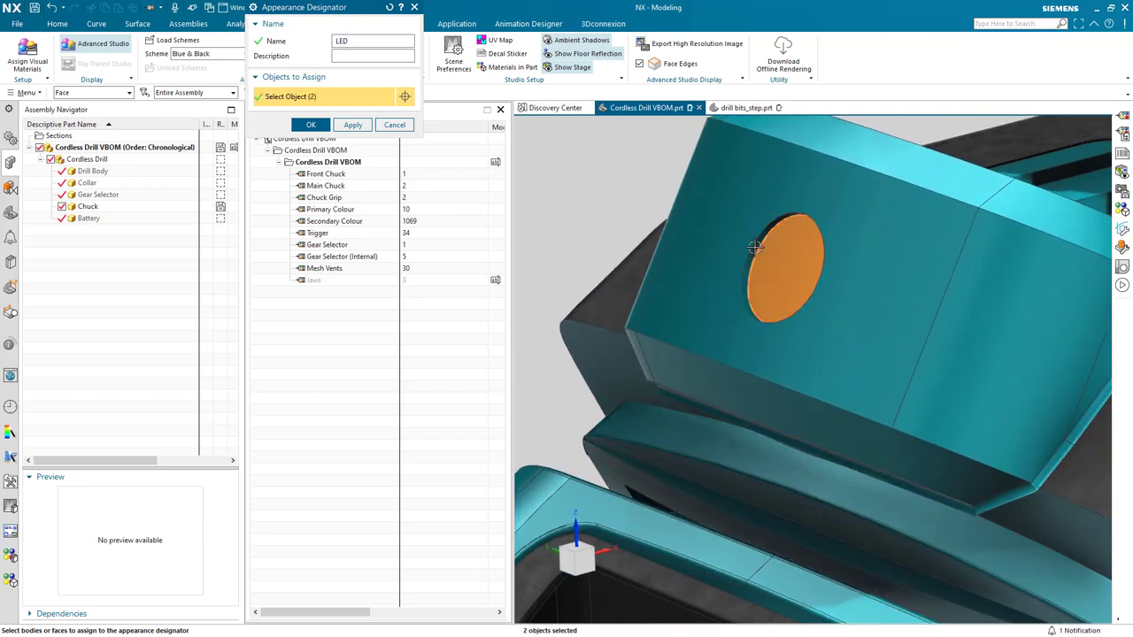
left_click(311, 125)
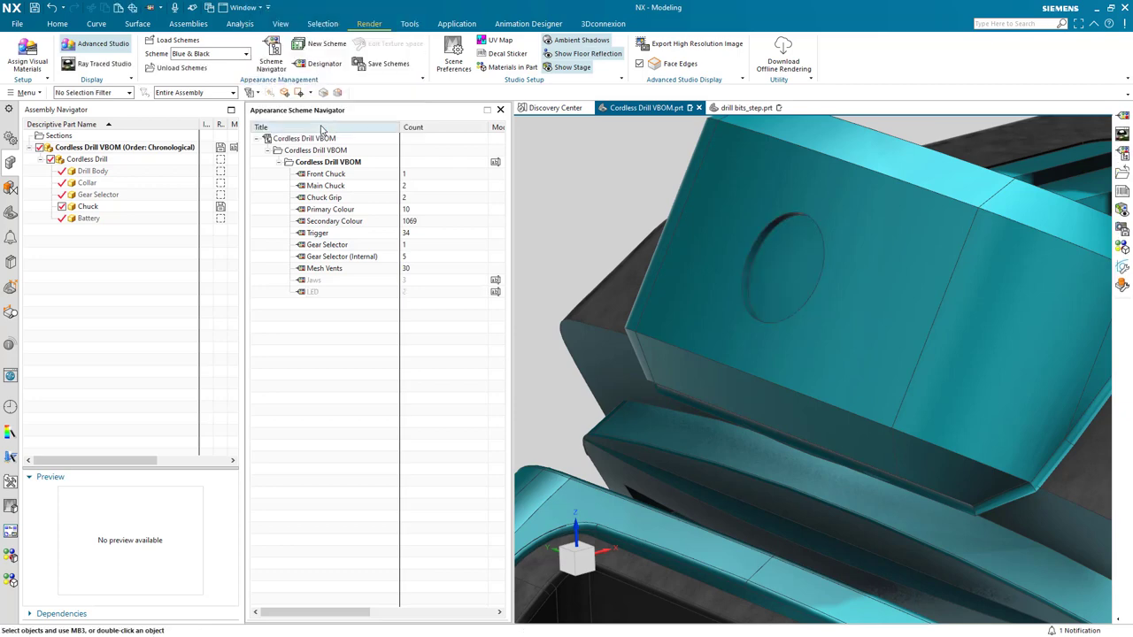
Make the saved camera active, render it in Ray Traced Studio, and list the part's studio materials
left_click(10, 213)
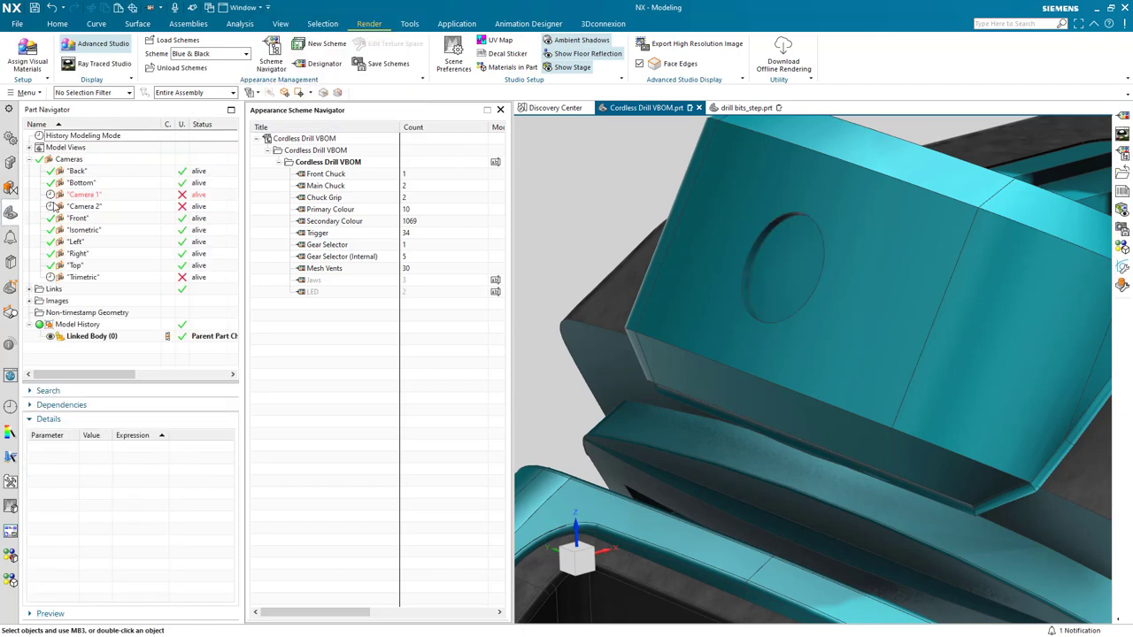
right_click(77, 200)
left_click(89, 207)
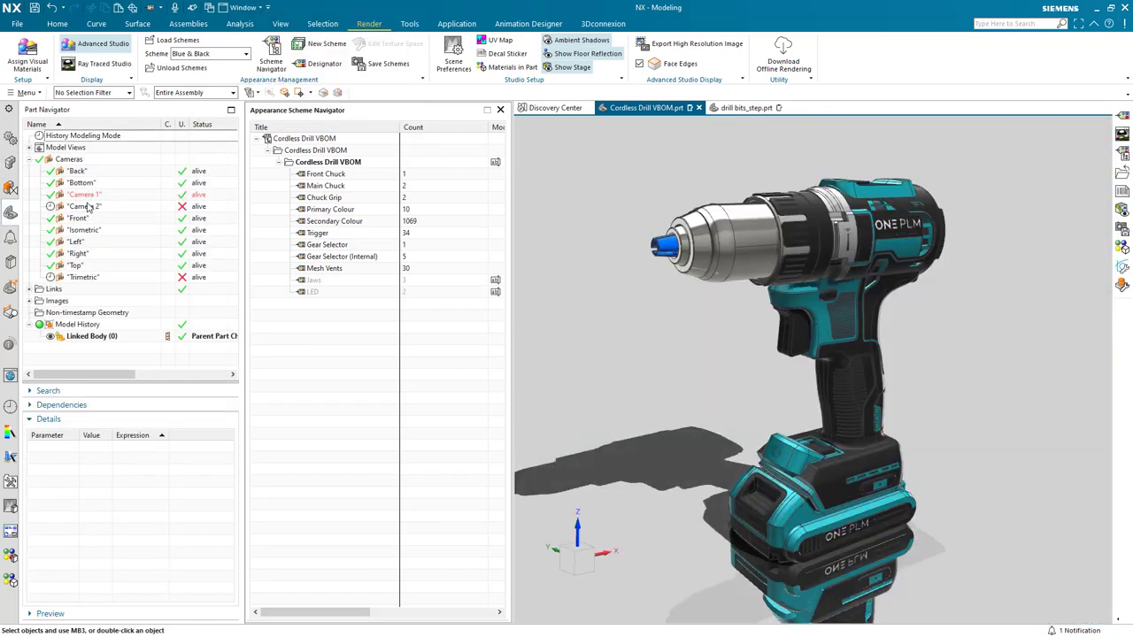
left_click(110, 68)
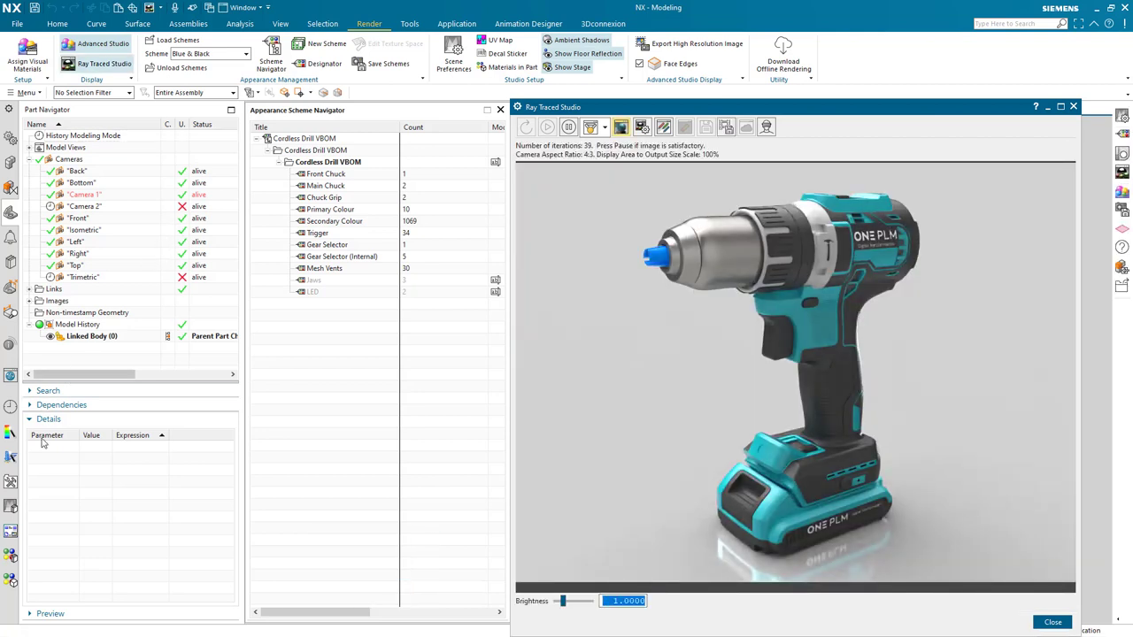
left_click(11, 580)
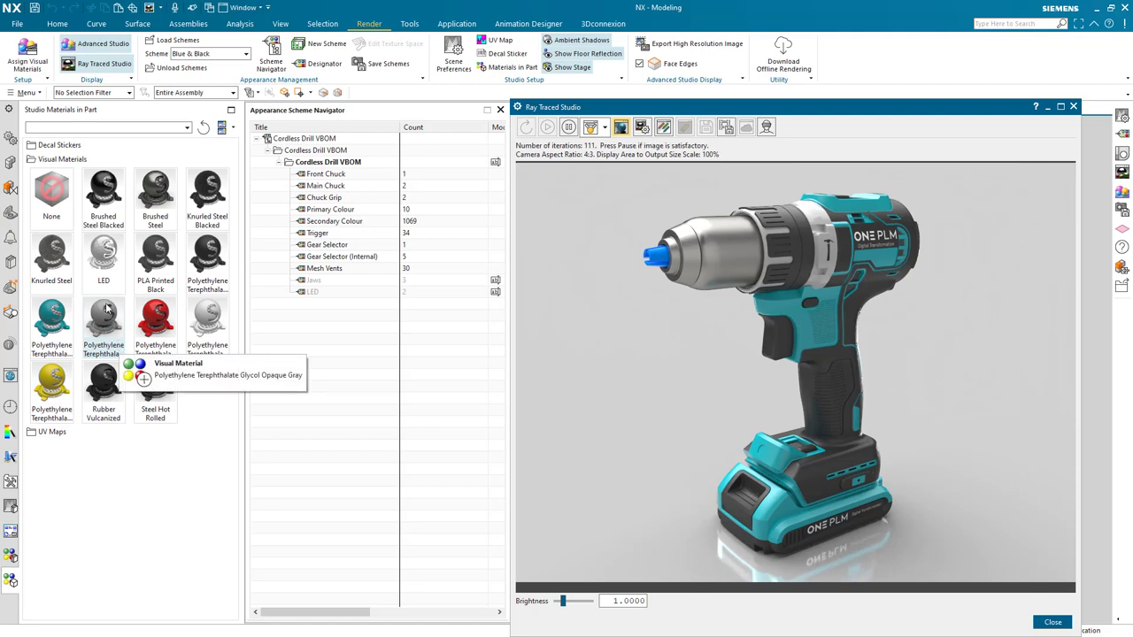
Assign the LED material to the LED designator and Steel Hot Rolled to Jaws
left_click_drag(122, 350, 274, 296)
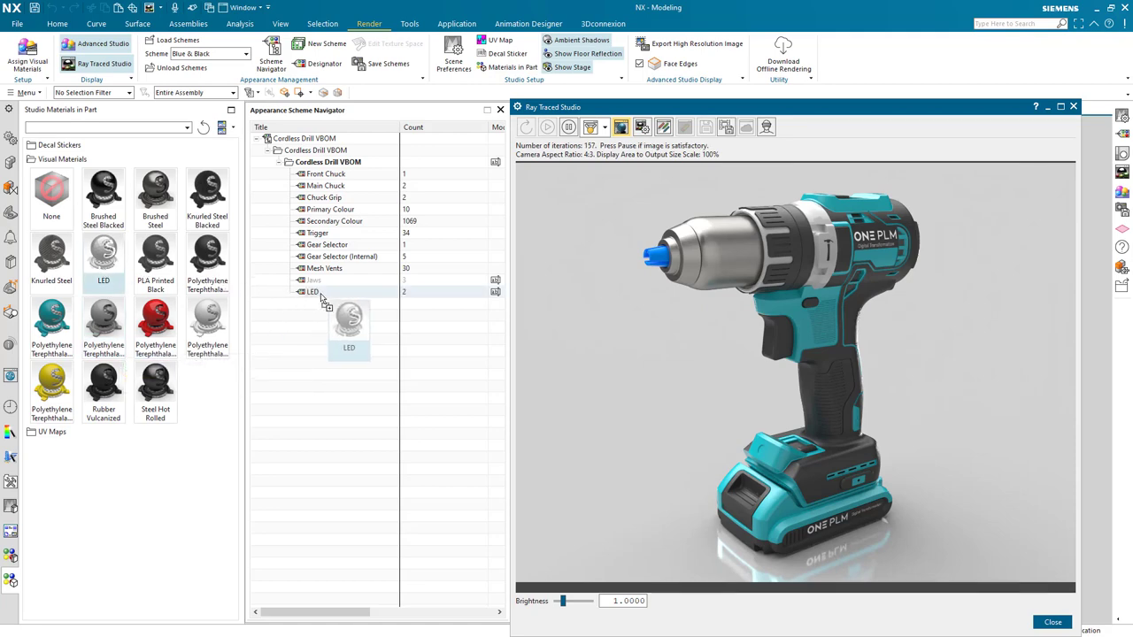
left_click_drag(322, 295, 322, 295)
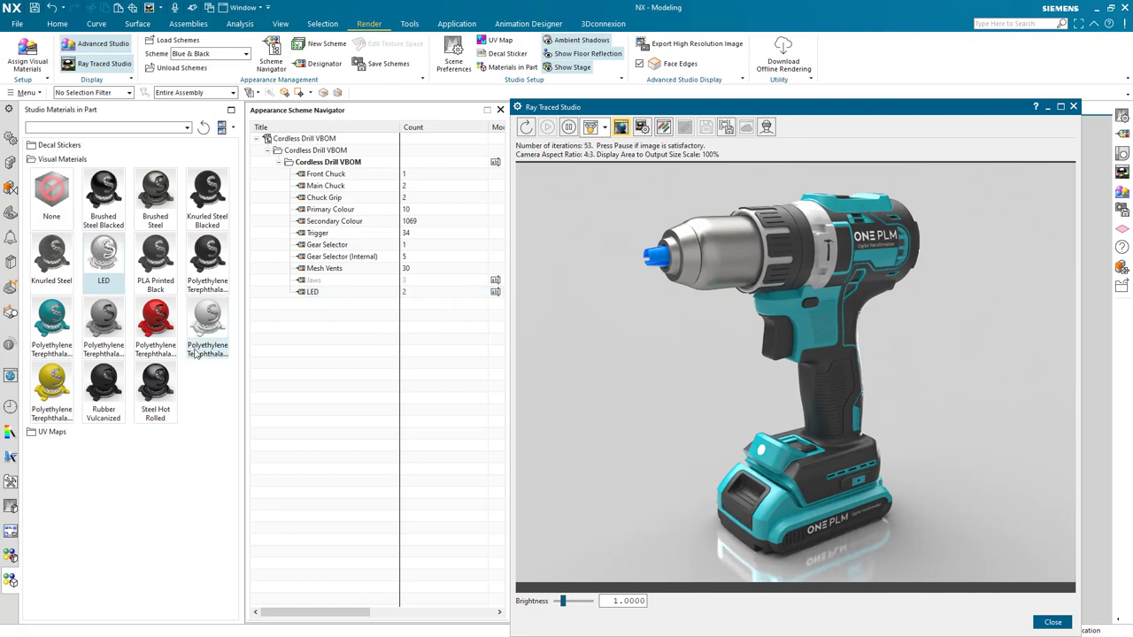
left_click_drag(155, 391, 324, 280)
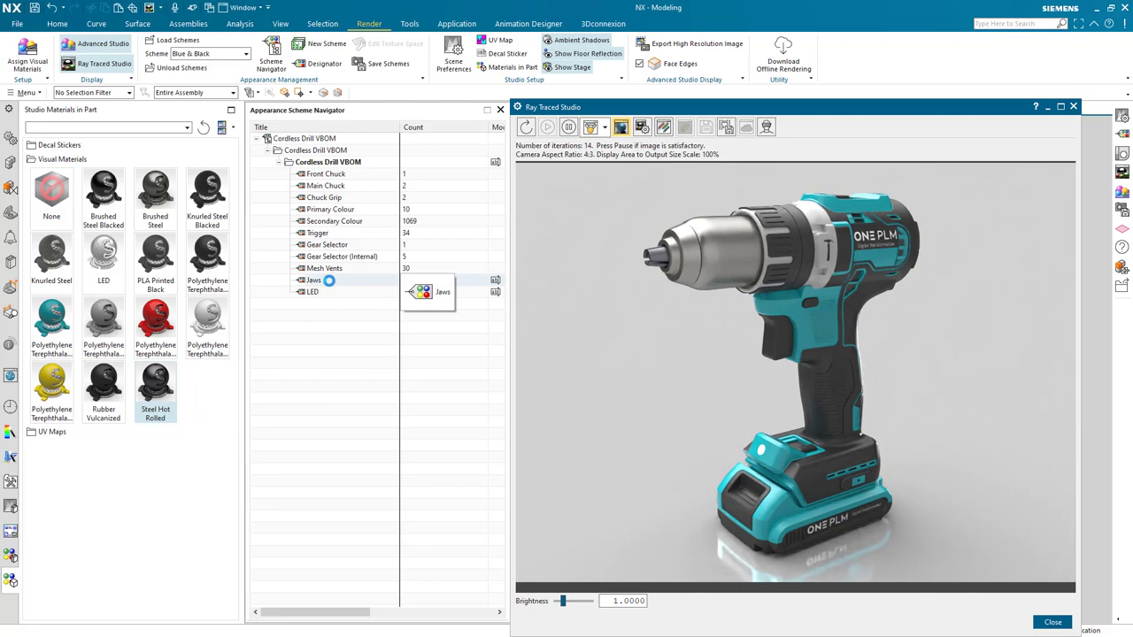
Make Camera 2 the active render view for a chuck close-up
left_click(11, 214)
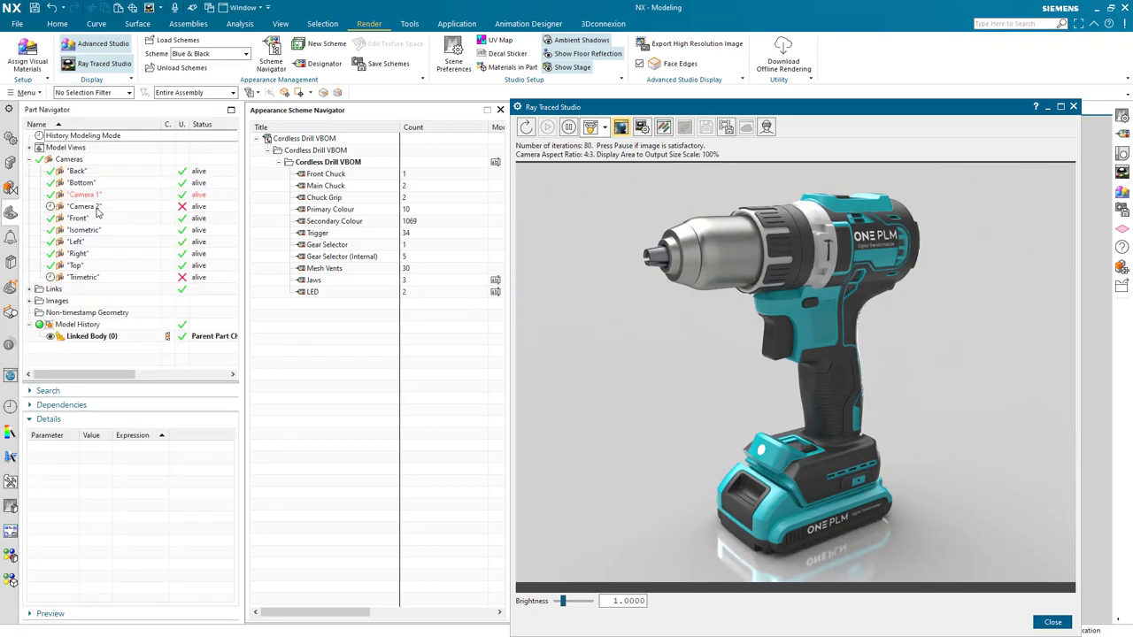
right_click(97, 209)
left_click(116, 220)
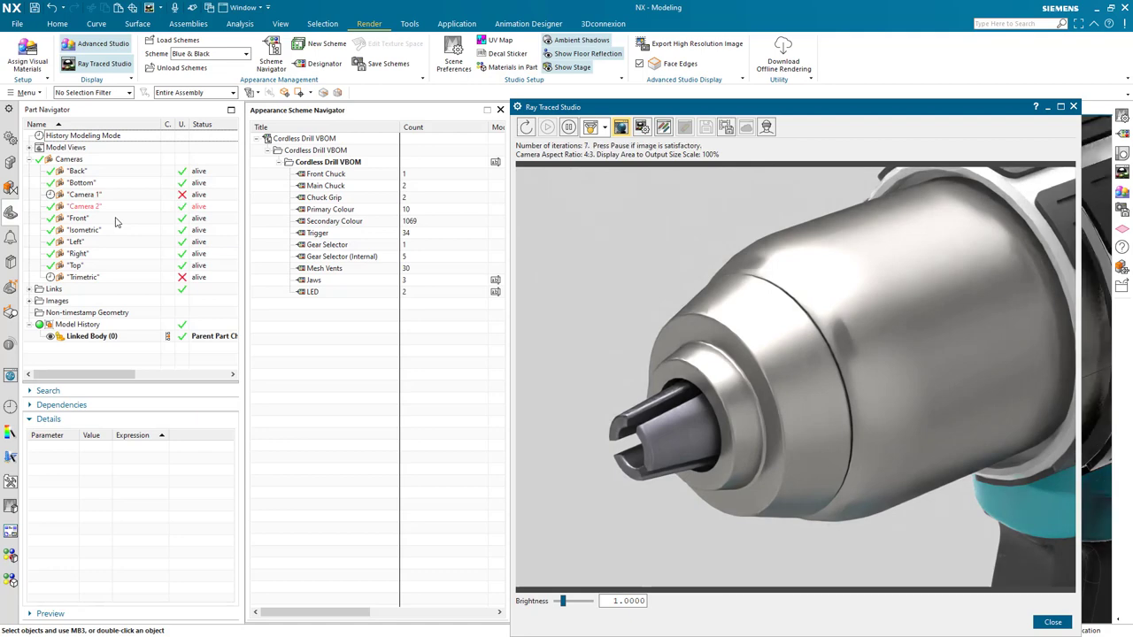
Apply the Knurled Steel material to the Chuck Grip designator
left_click(10, 580)
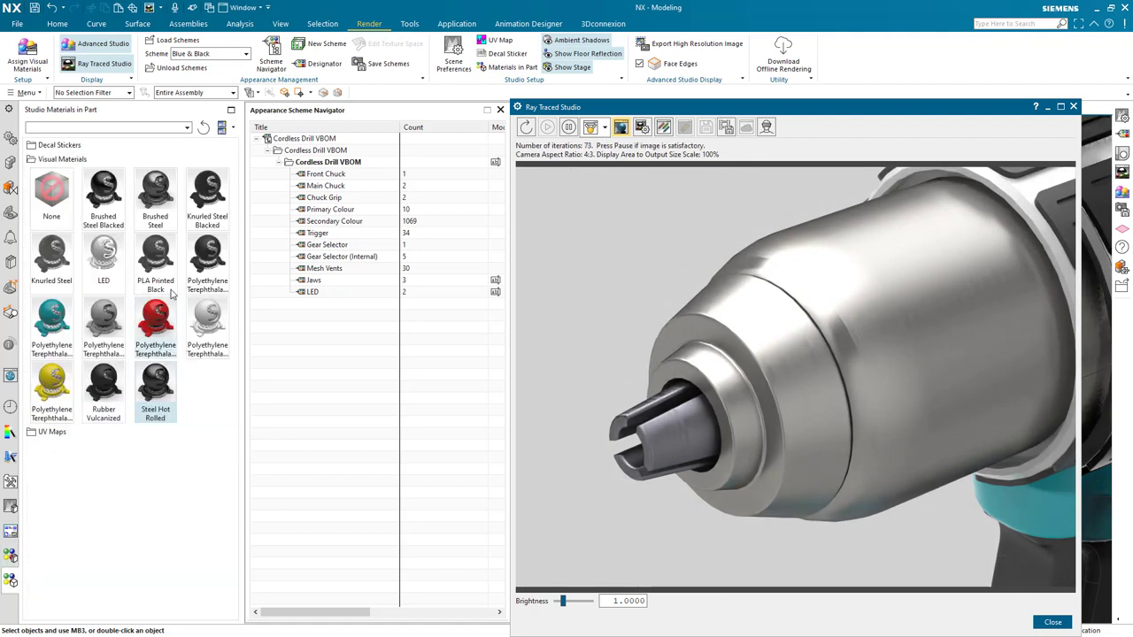
left_click(324, 200)
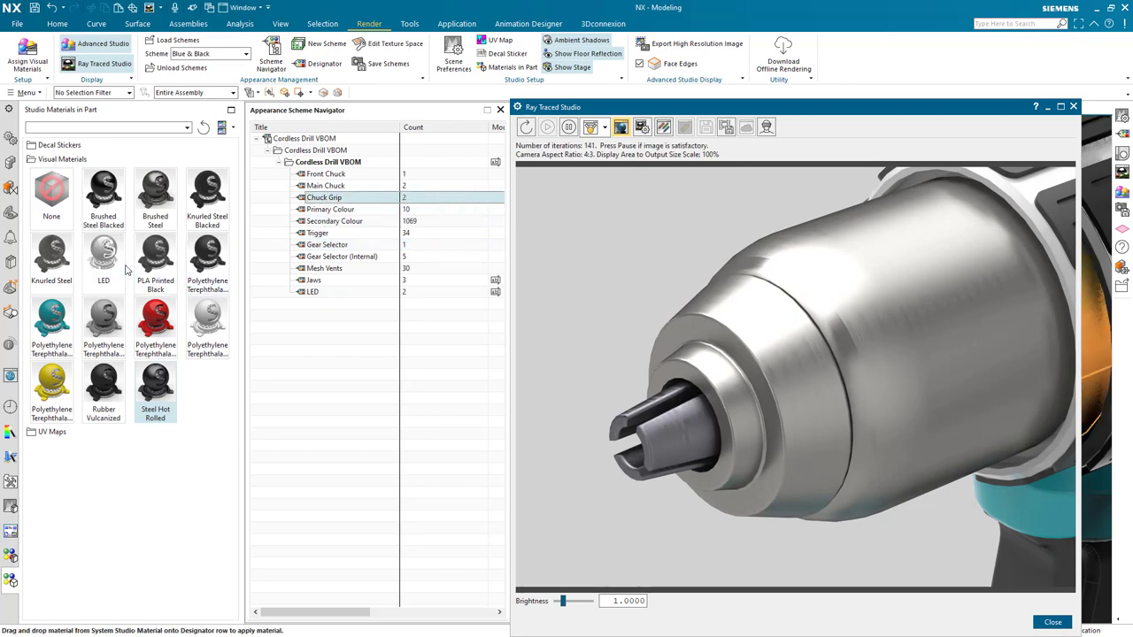
left_click_drag(68, 280, 347, 200)
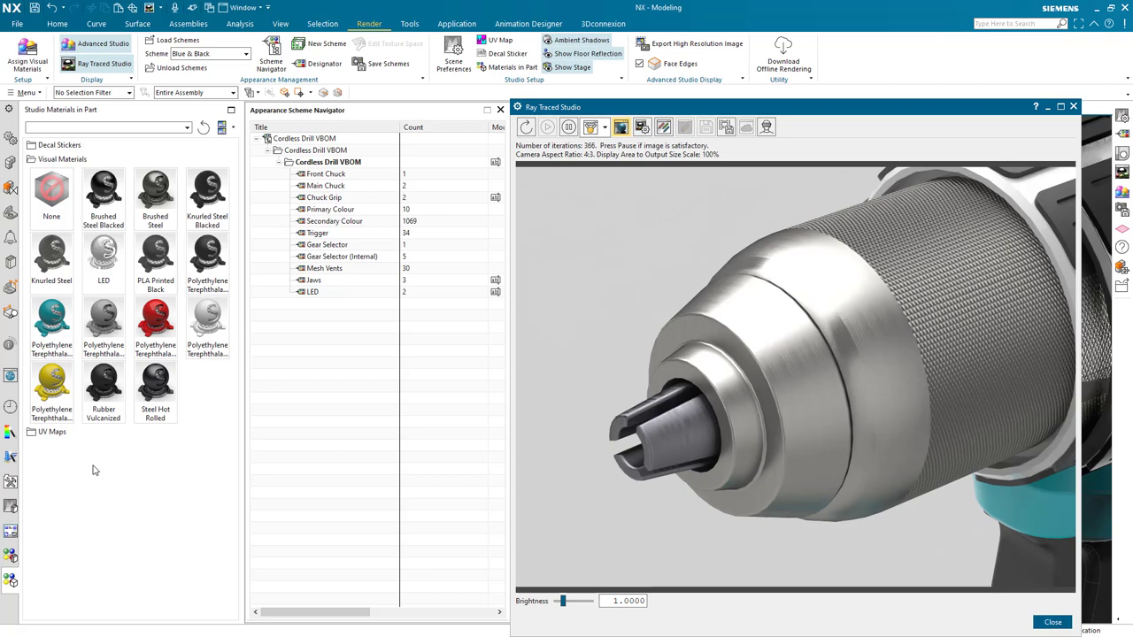
Duplicate Blue & Black as 'Yellow & Black' and give Primary Colour the yellow Polyethylene material
left_click(1074, 107)
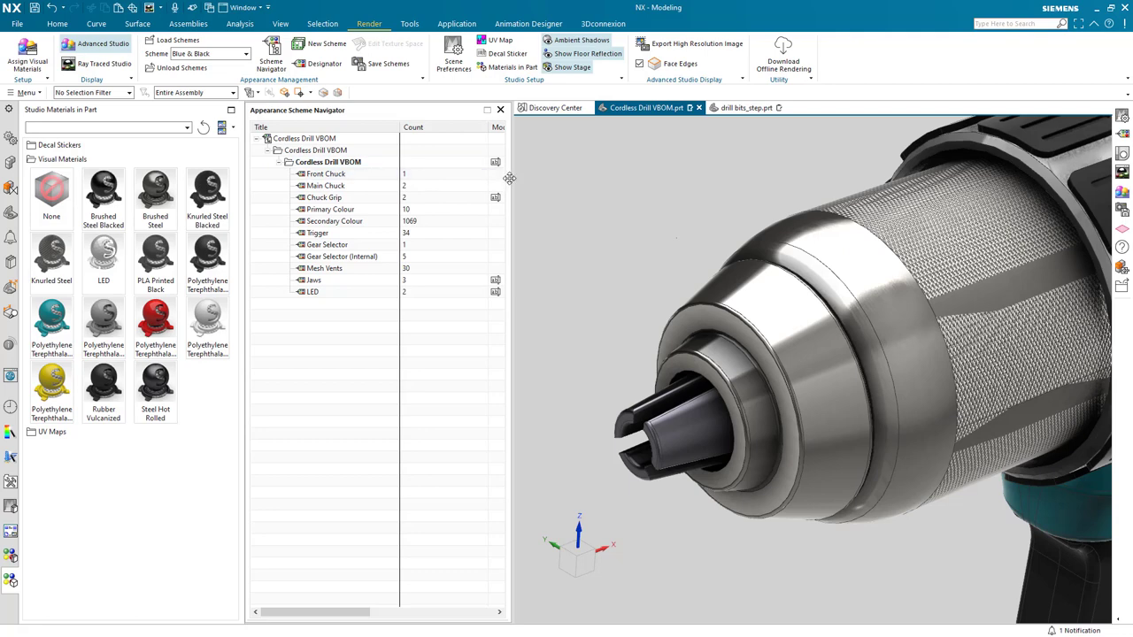
left_click_drag(513, 178, 602, 179)
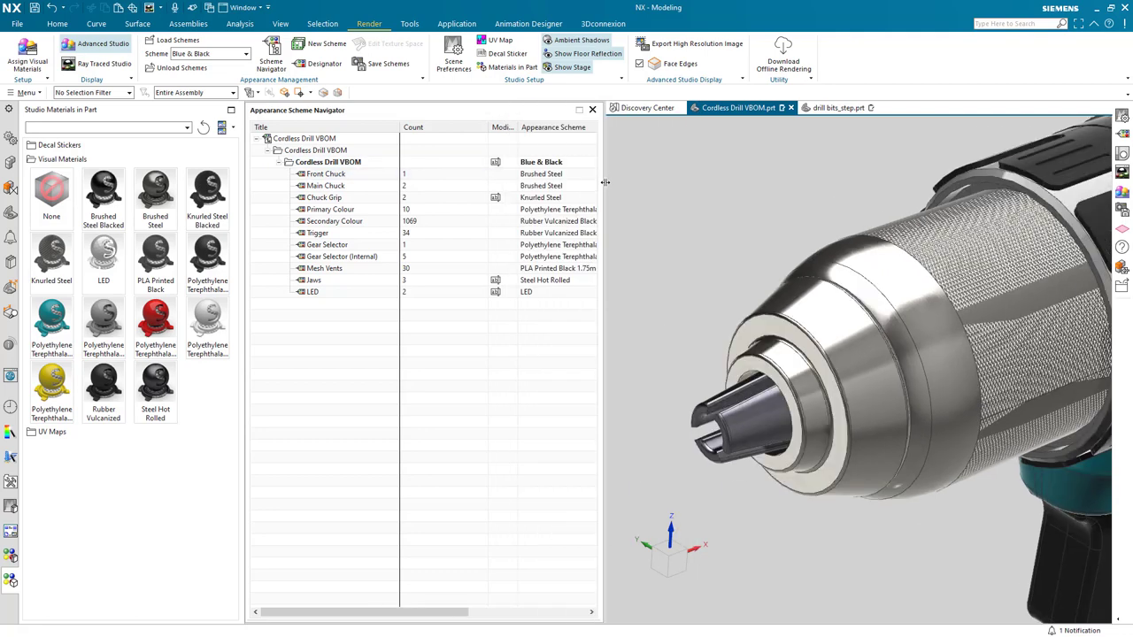
right_click(574, 163)
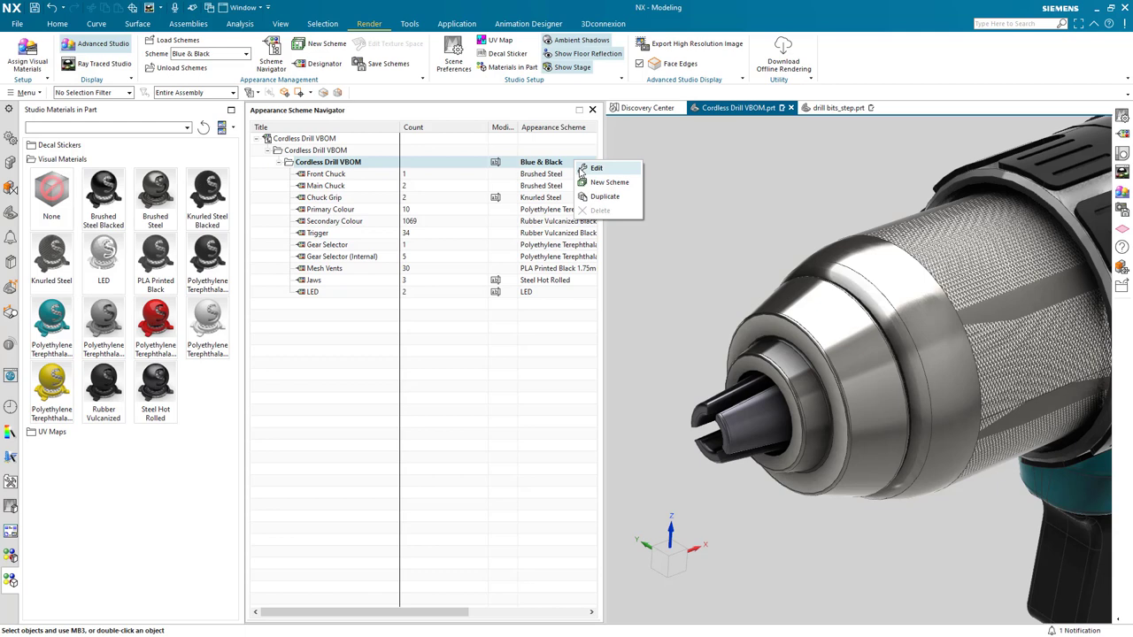
left_click(605, 196)
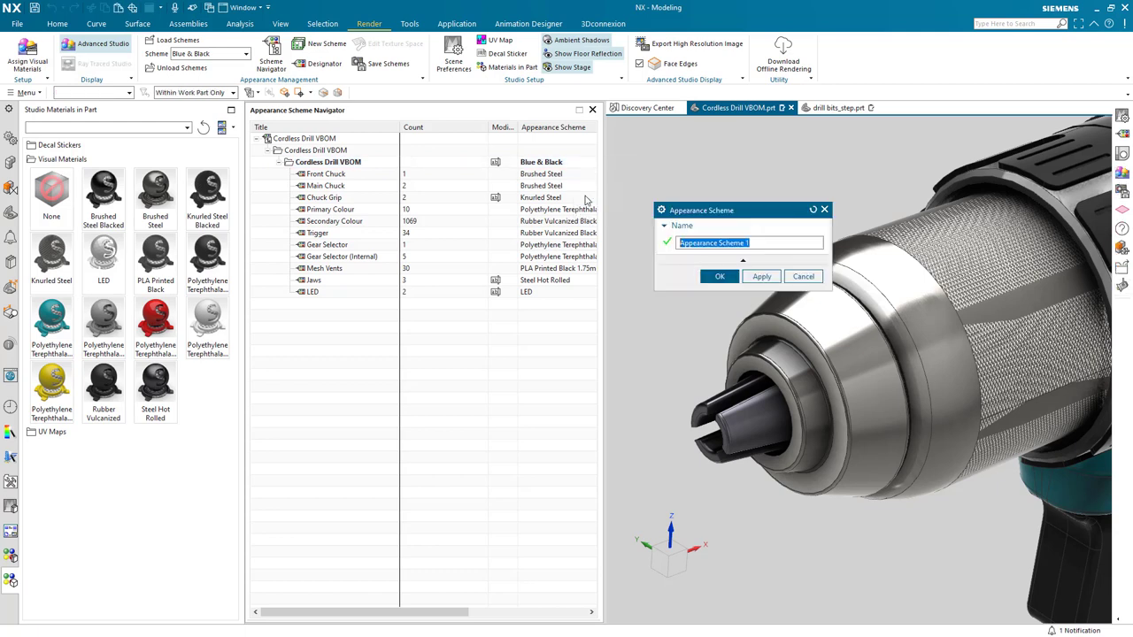
type("Yellow & Black")
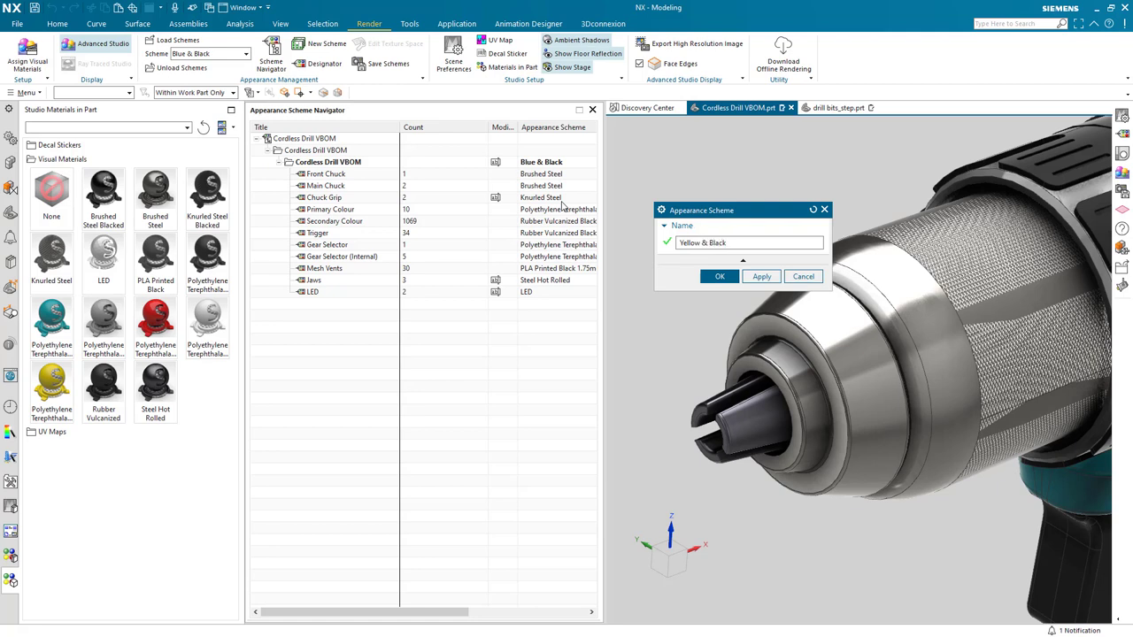
key("ctrl+a")
left_click(720, 276)
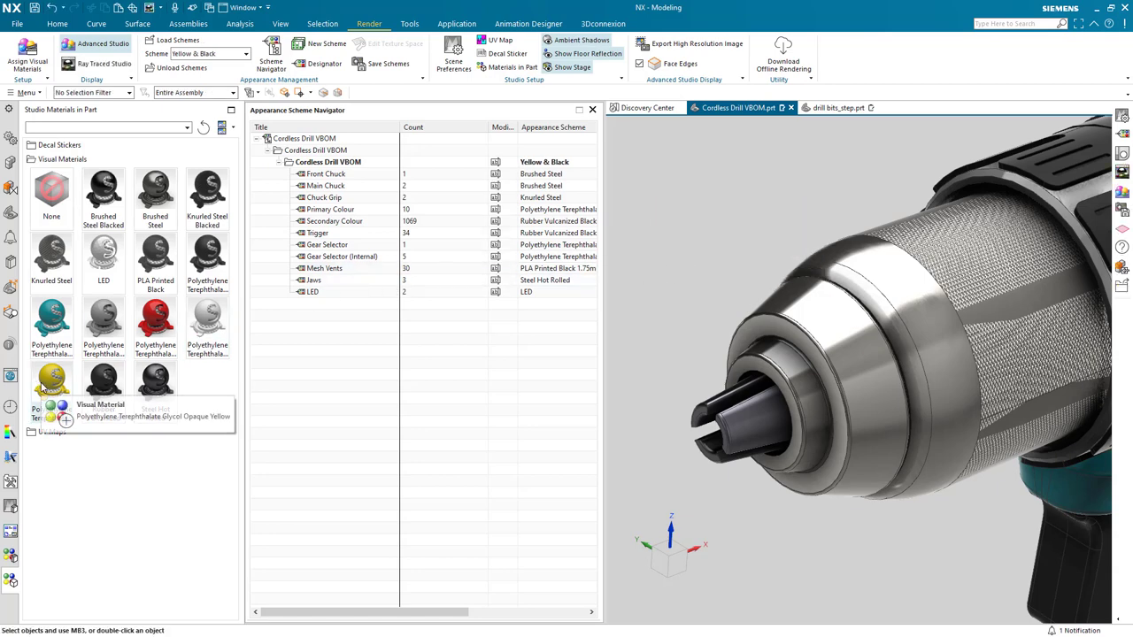
left_click_drag(41, 387, 341, 215)
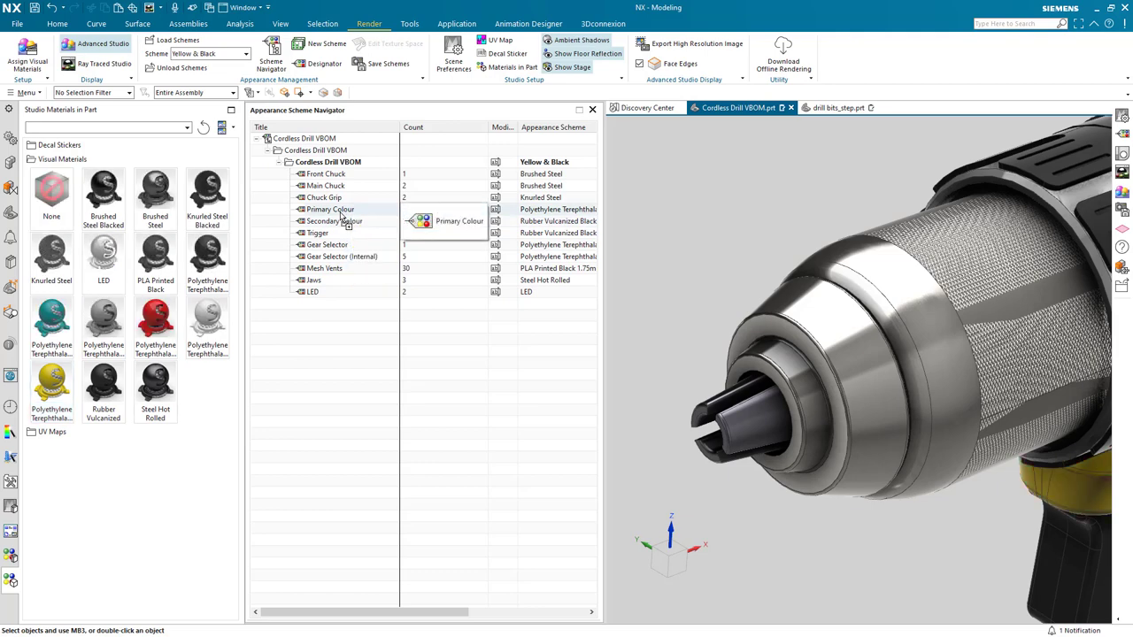
Activate Camera 2, ray-trace the whole drill, and switch it to the Blue & Black scheme
left_click(11, 215)
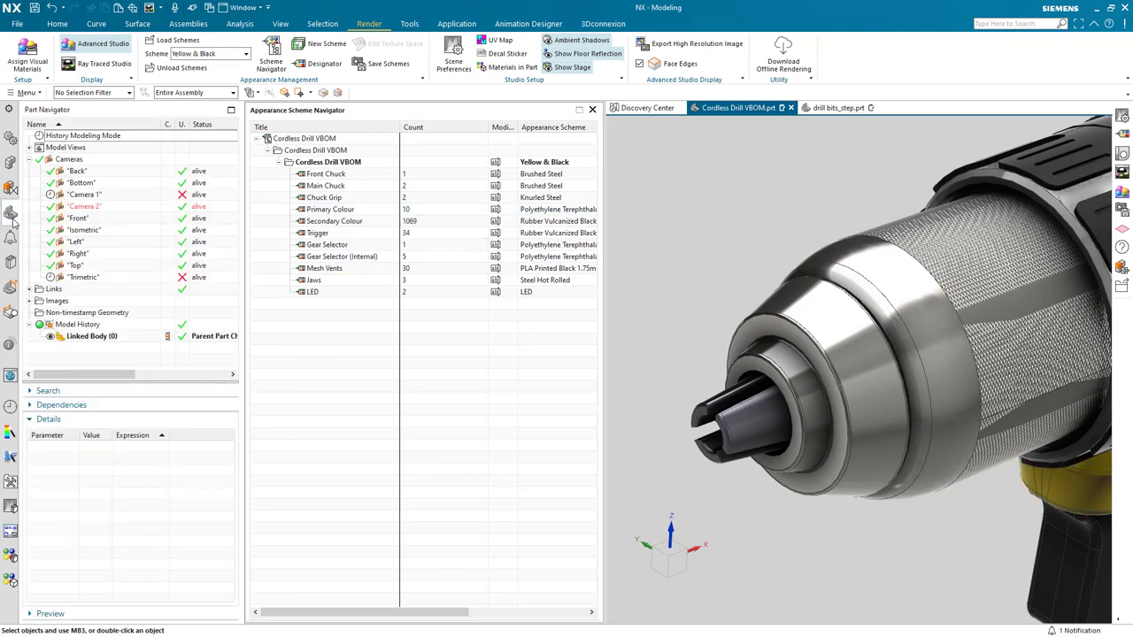
right_click(91, 203)
left_click(102, 208)
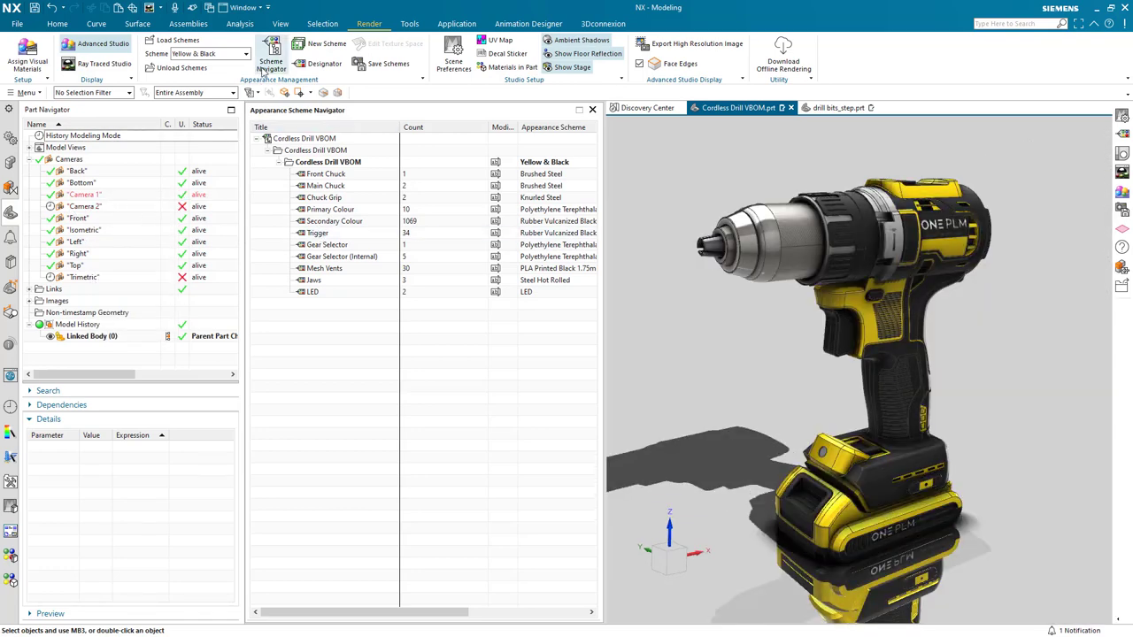
left_click(103, 64)
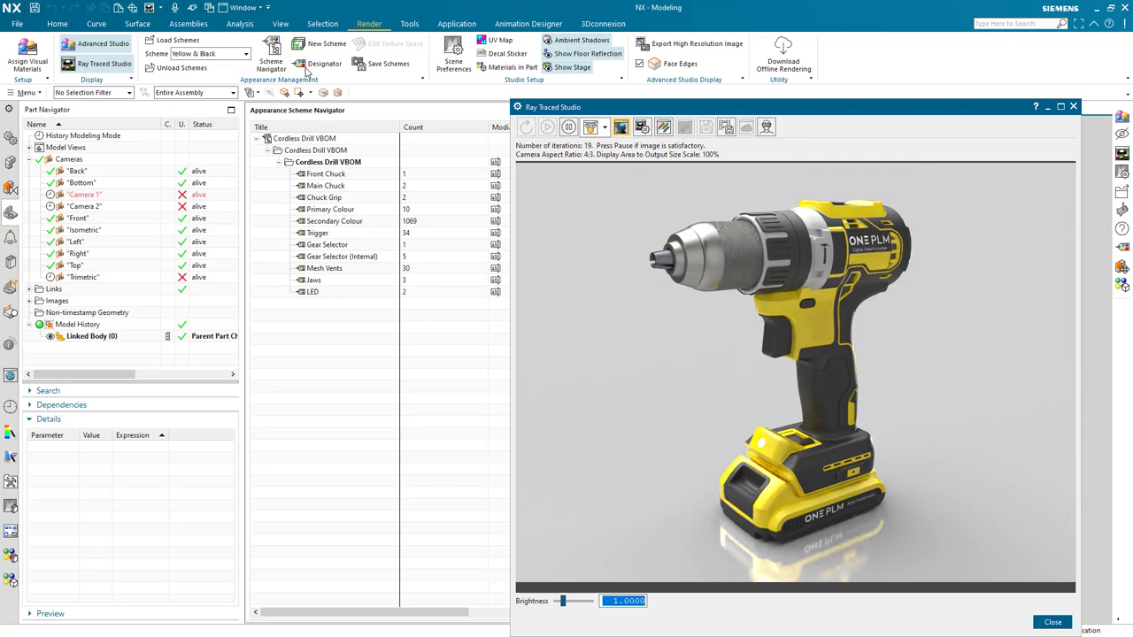
left_click(246, 54)
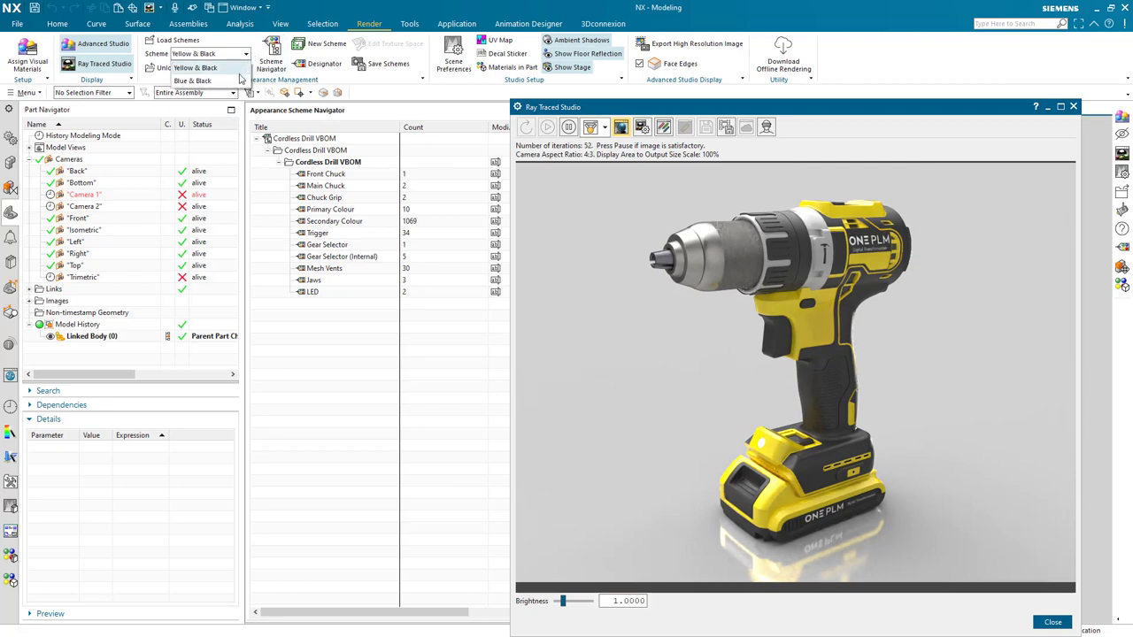
left_click(237, 80)
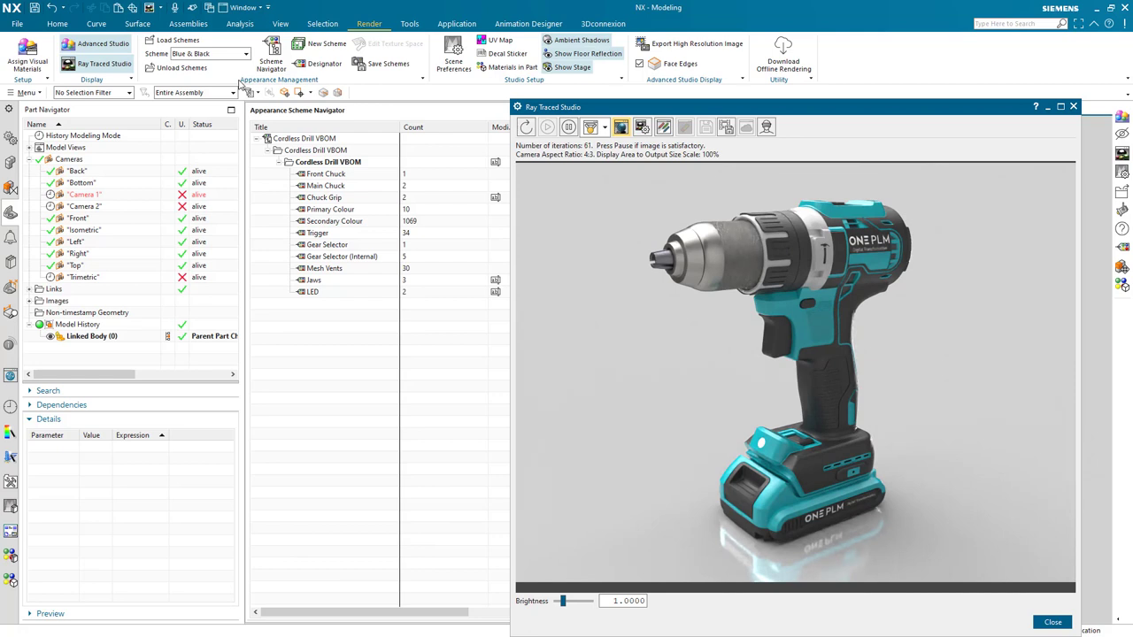
Apply Knurled Steel Blacked to a drill part and Brushed Steel to the Main Chuck, then toggle schemes
left_click(10, 581)
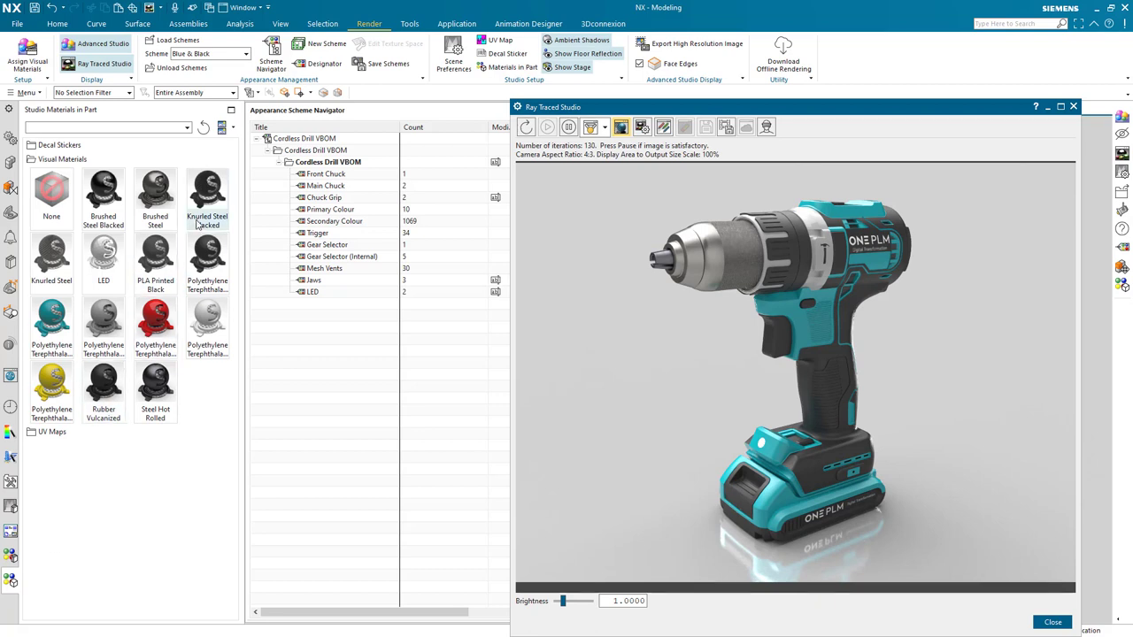
mouse_move(202, 217)
left_mouse_down()
mouse_move(330, 217)
mouse_move(329, 203)
left_mouse_up()
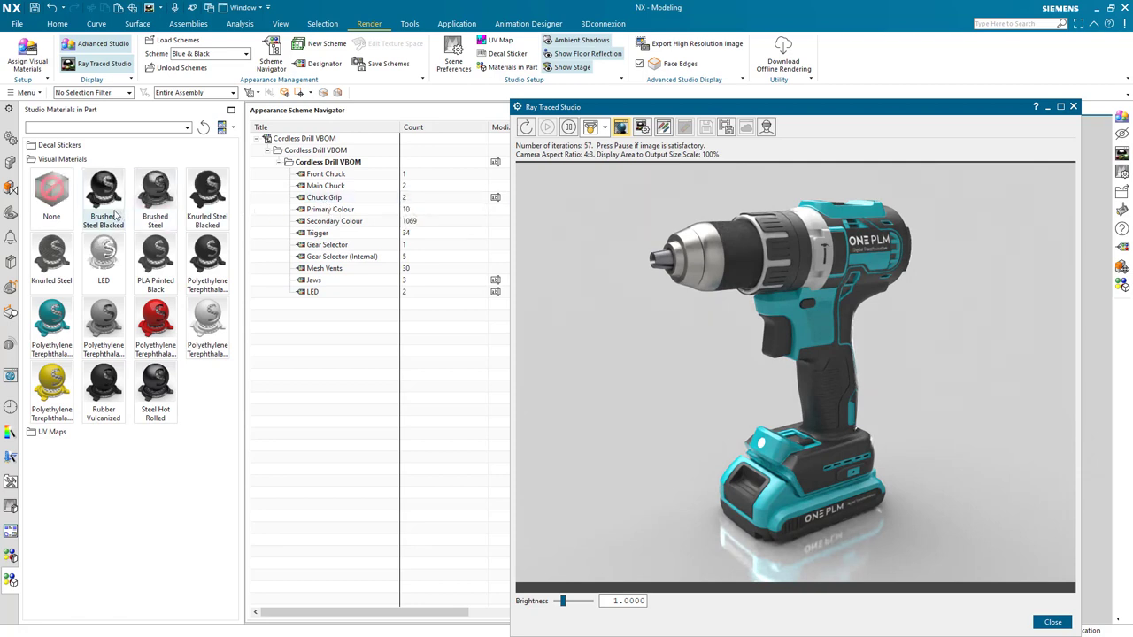
mouse_move(159, 219)
left_mouse_down()
mouse_move(320, 241)
mouse_move(331, 192)
left_mouse_up()
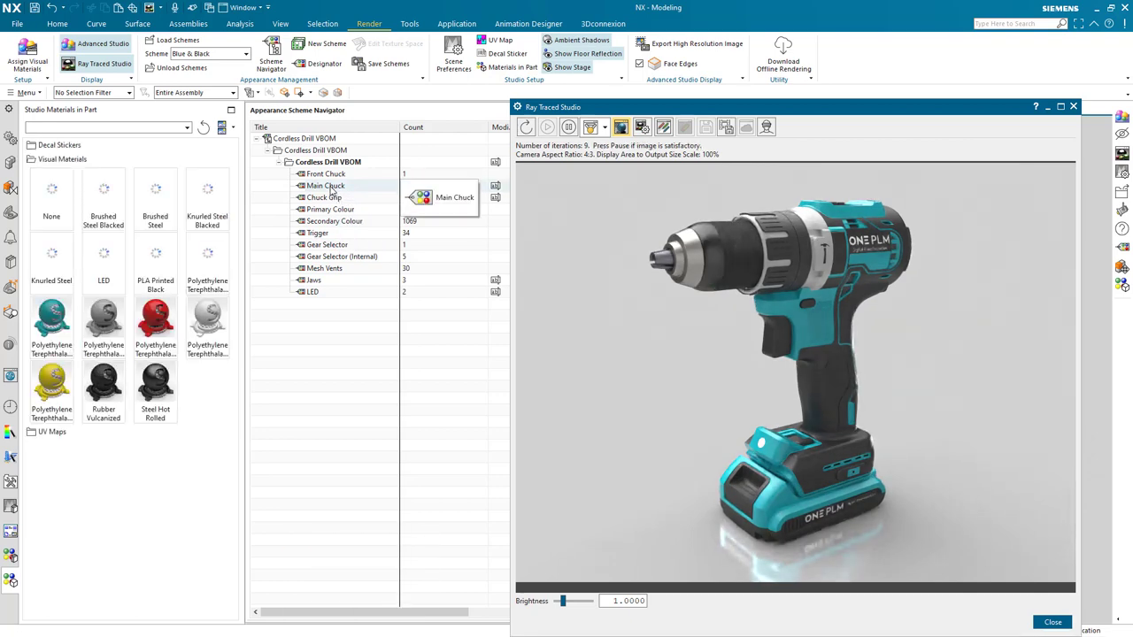
left_click(244, 54)
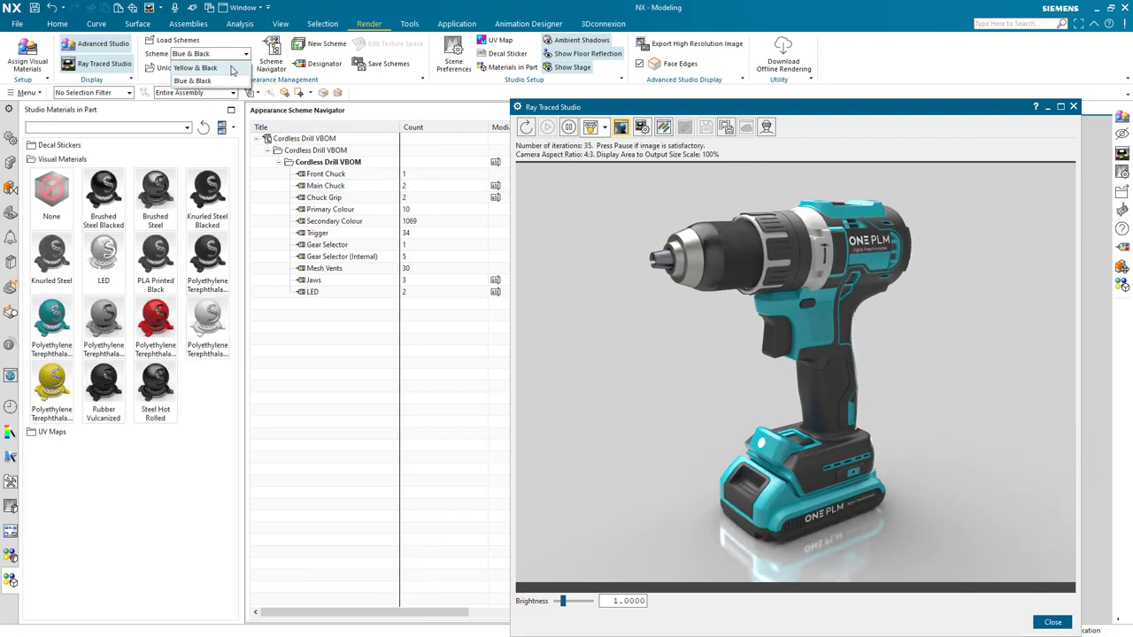
left_click(228, 68)
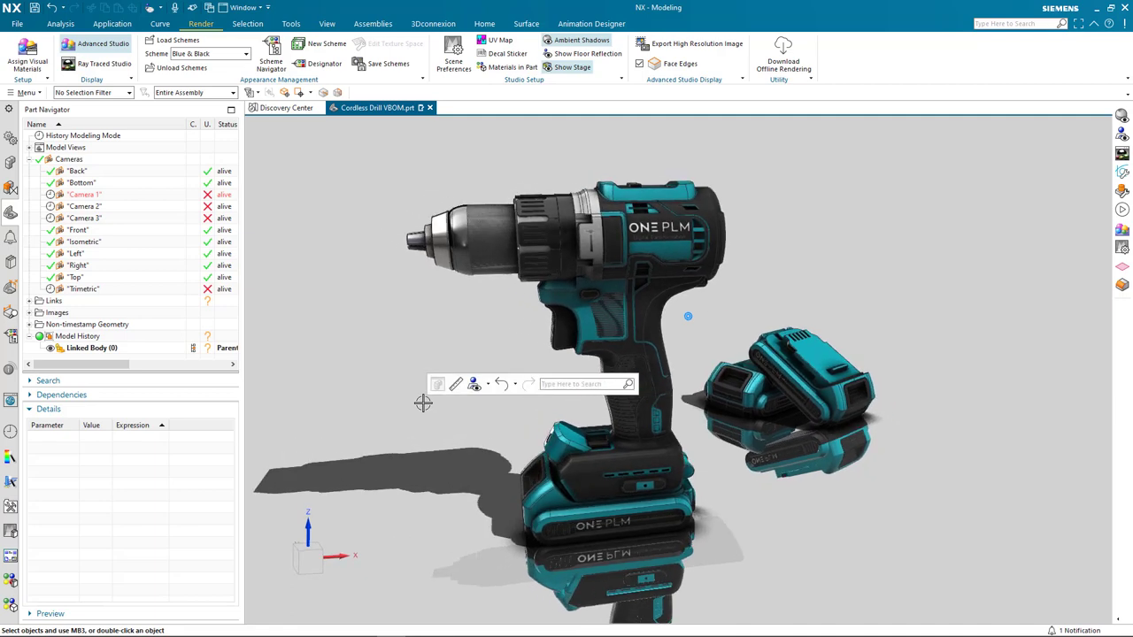
Activate Camera 3 and preview its drill-and-batteries view as a ray-traced render, then close it
right_click(147, 221)
left_click(154, 231)
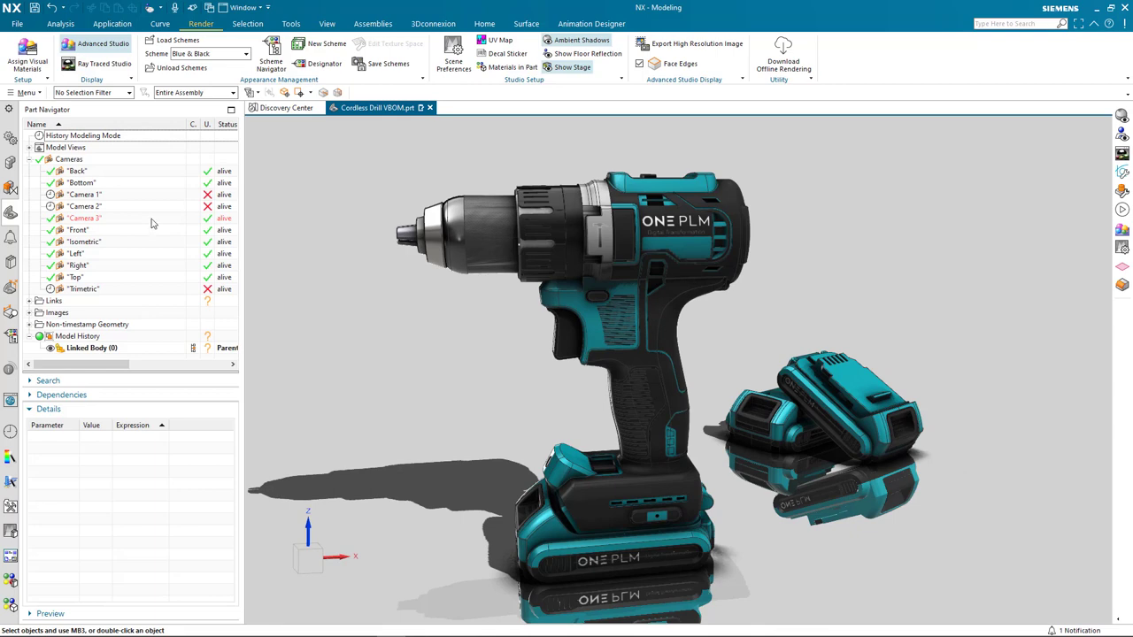
left_click(121, 65)
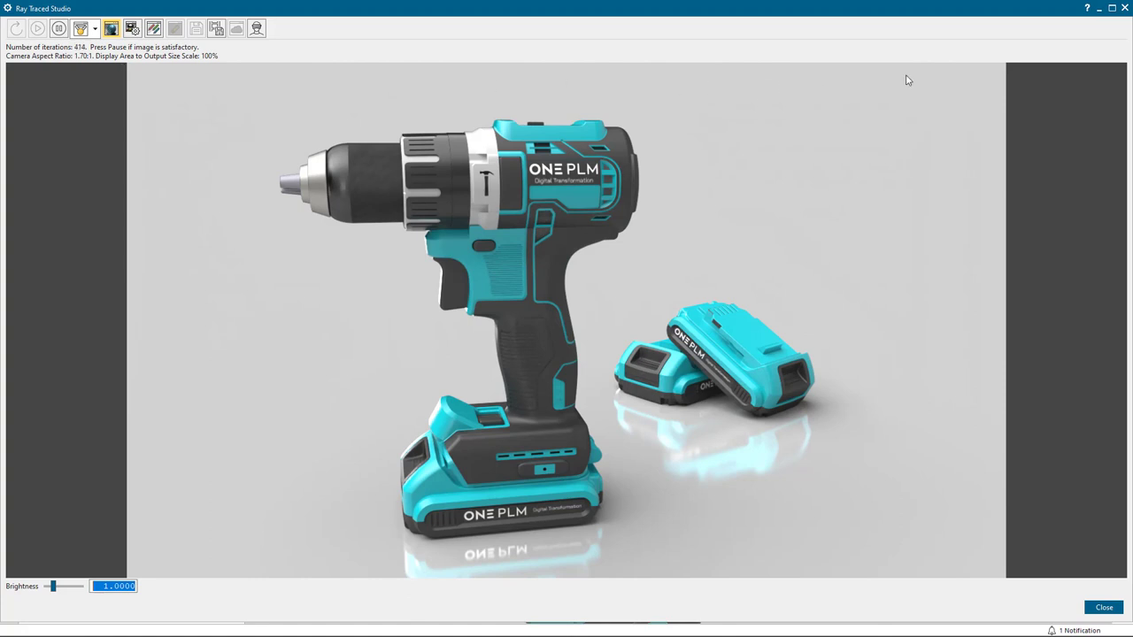
left_click(1124, 8)
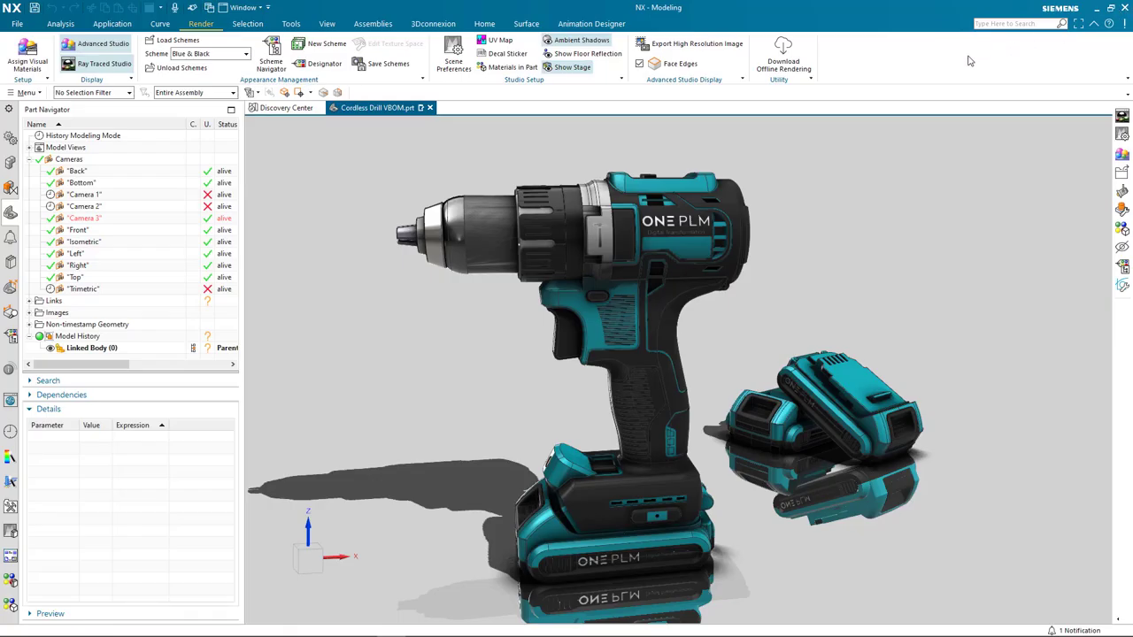
Edit Camera 3 to enable depth of field with an f5.6 aperture and 480 focal distance
right_click(107, 221)
left_click(120, 237)
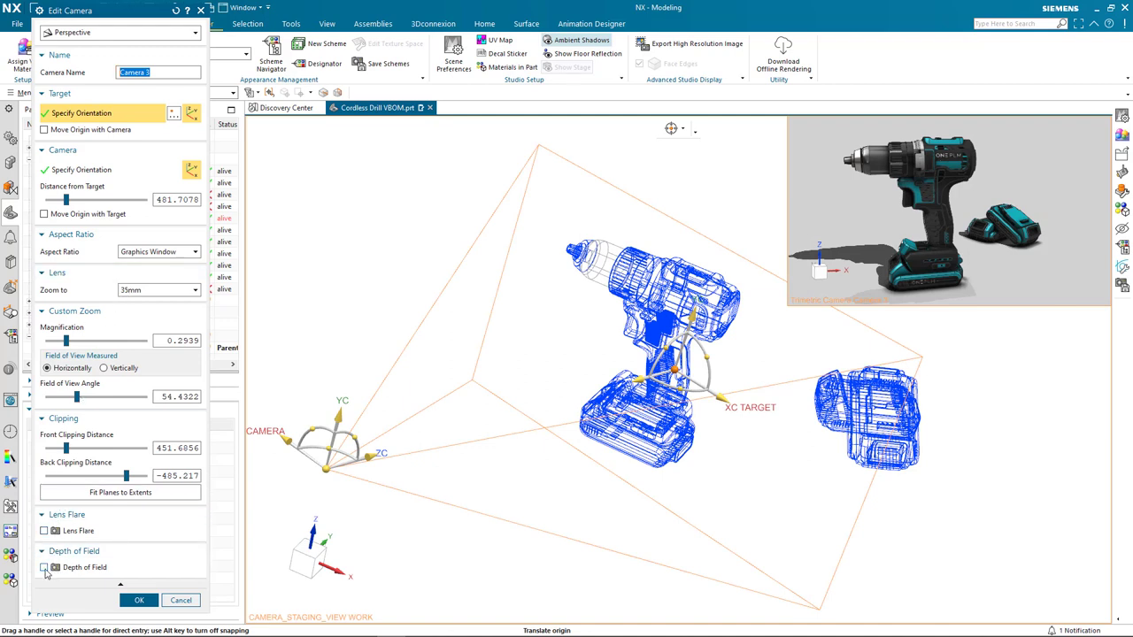
left_click(43, 567)
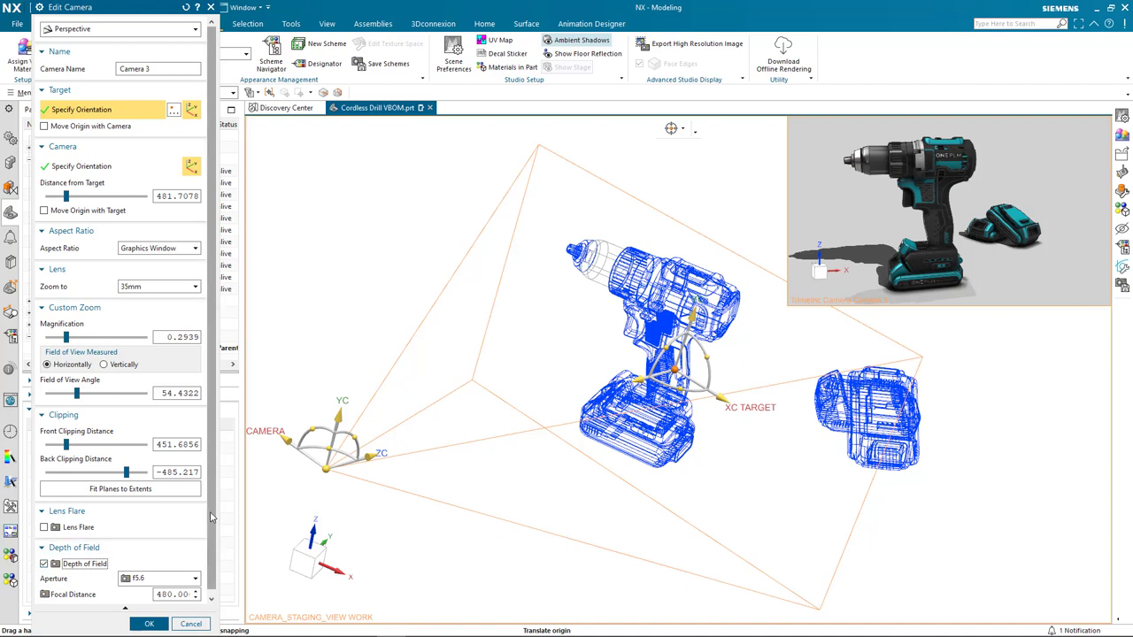
scroll(211, 519, "down", 1)
left_click(192, 574)
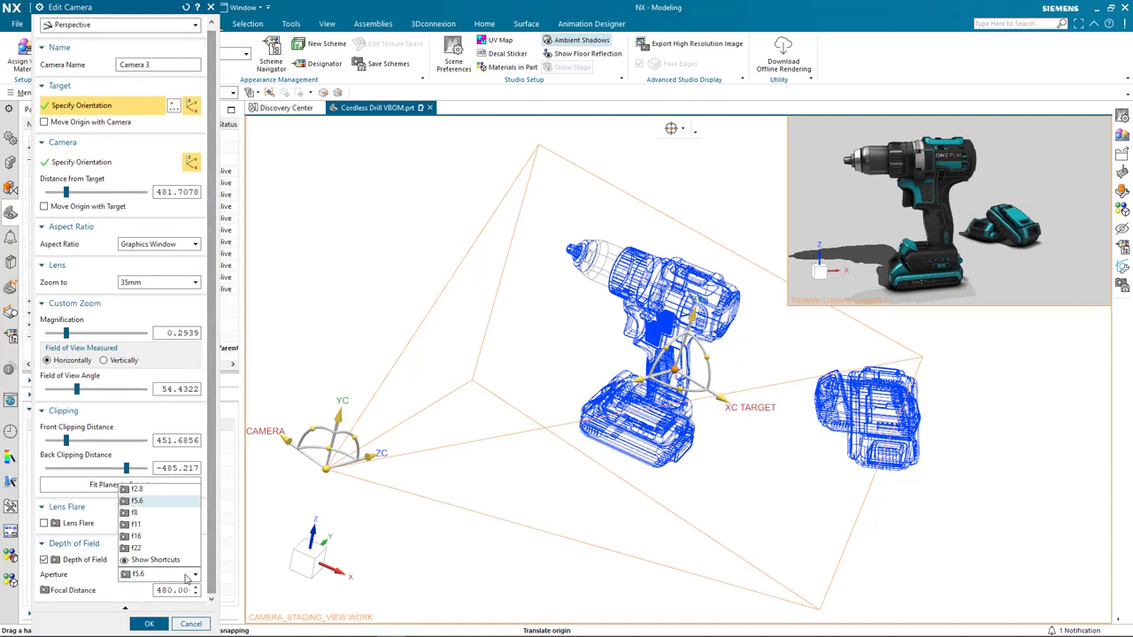
left_click(175, 501)
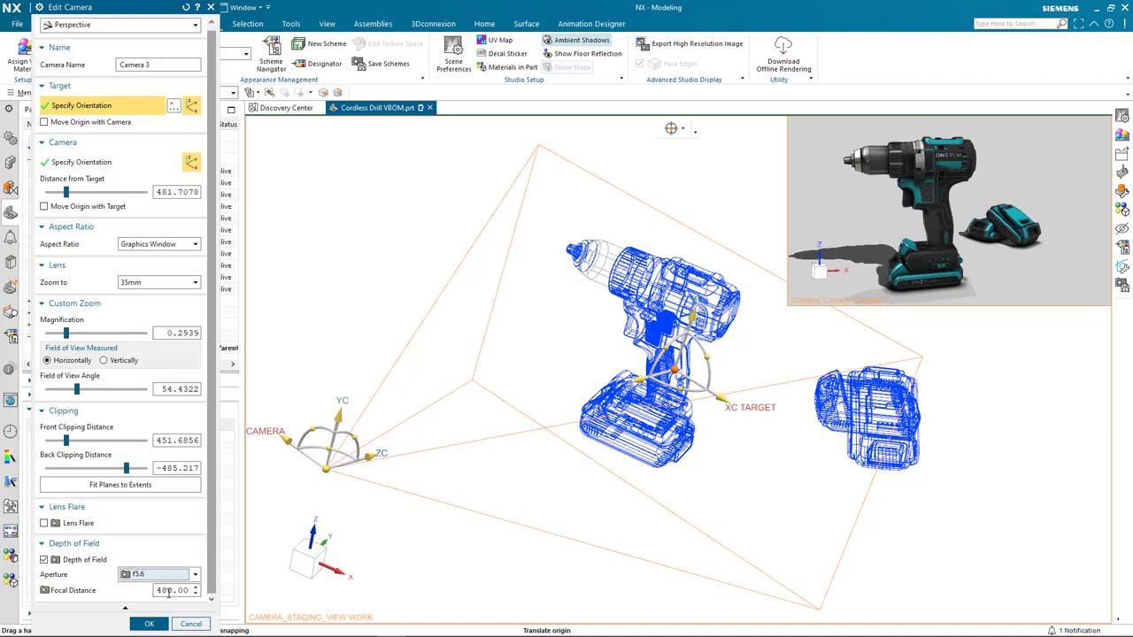
left_click(171, 589)
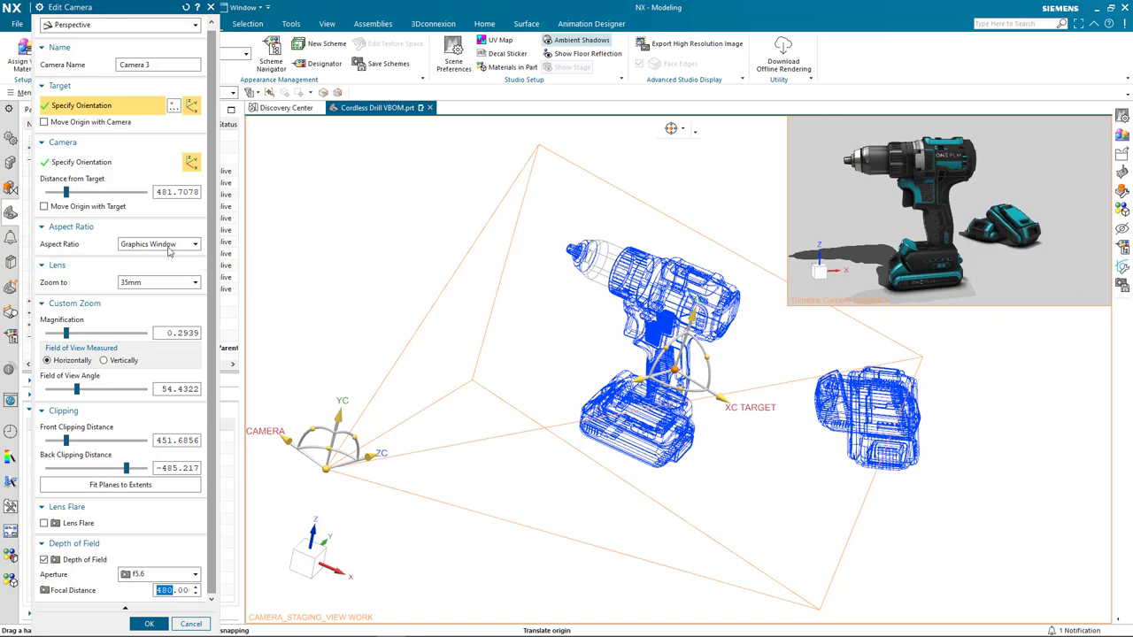
left_click_drag(156, 193, 167, 192)
middle_click_drag(533, 328, 681, 404)
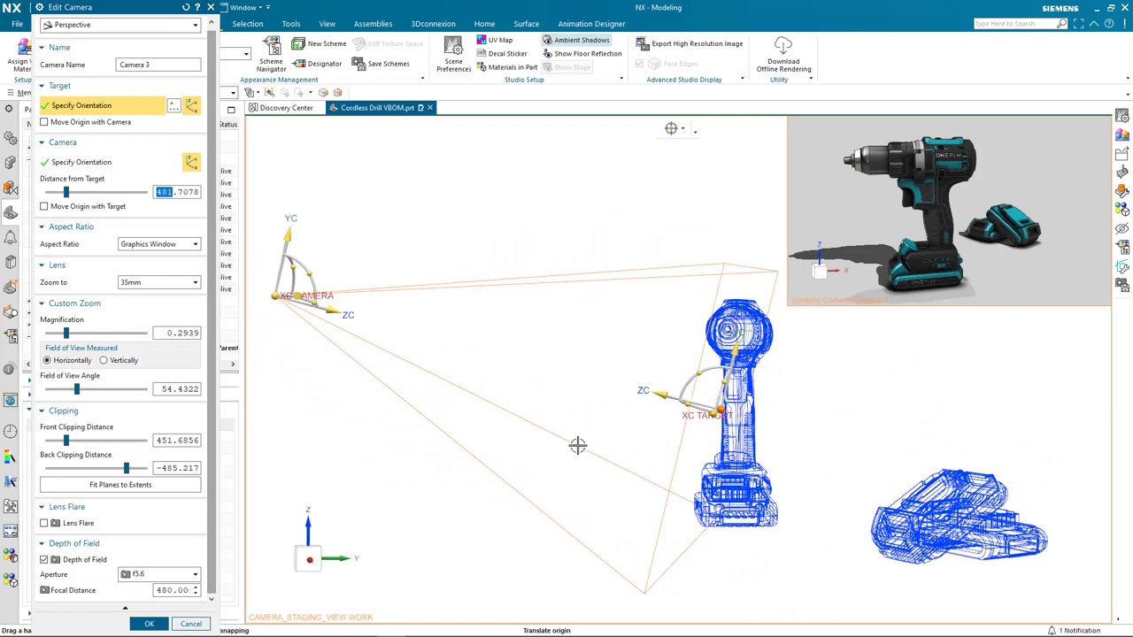
left_click(166, 624)
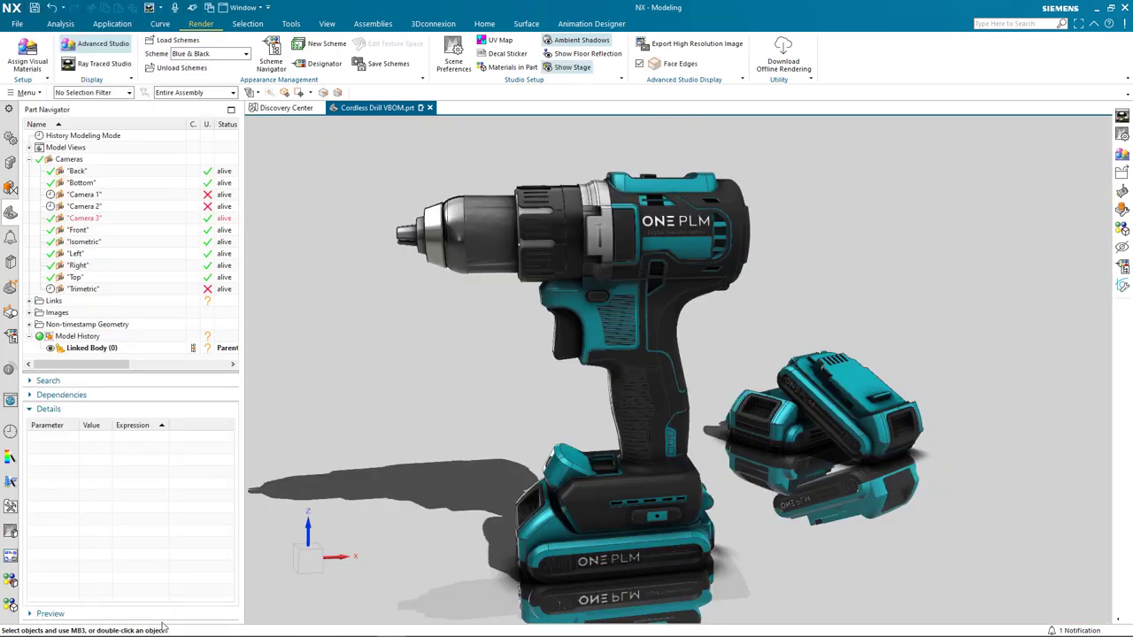
Render the Camera 3 view of the drill and batteries in Ray Traced Studio with depth-of-field blur
left_click(107, 67)
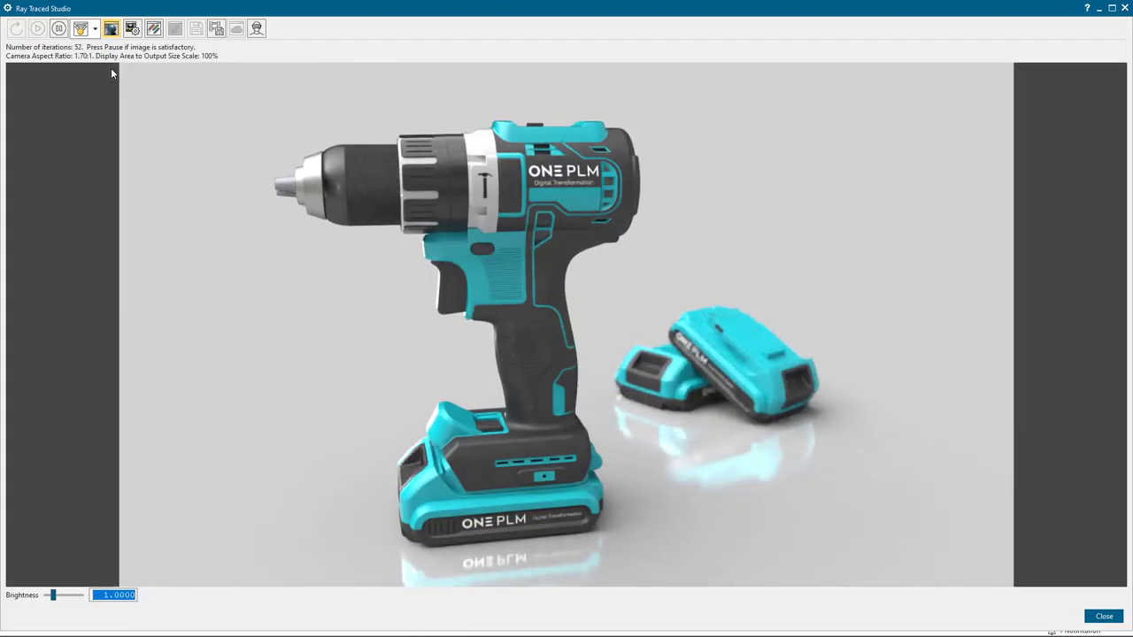